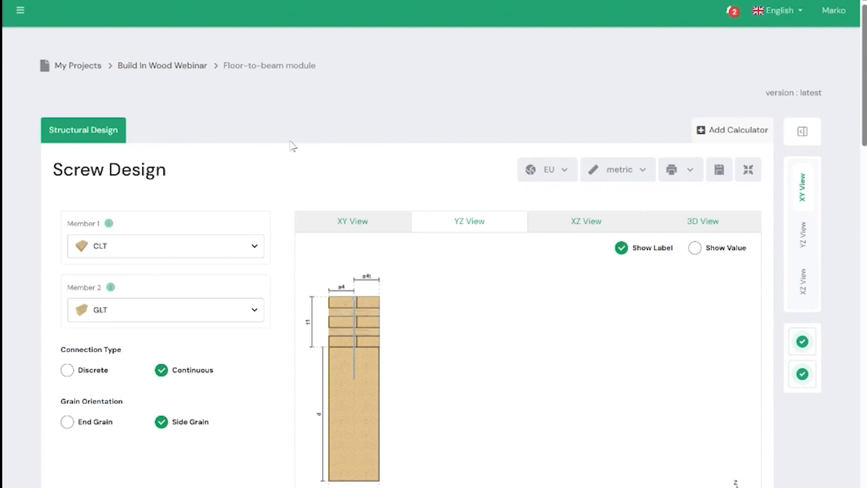
- Review the material options offered for Member 1, keeping CLT selected
{"action": "scroll", "coordinate": [292, 145], "scroll_direction": "down", "scroll_amount": 1}
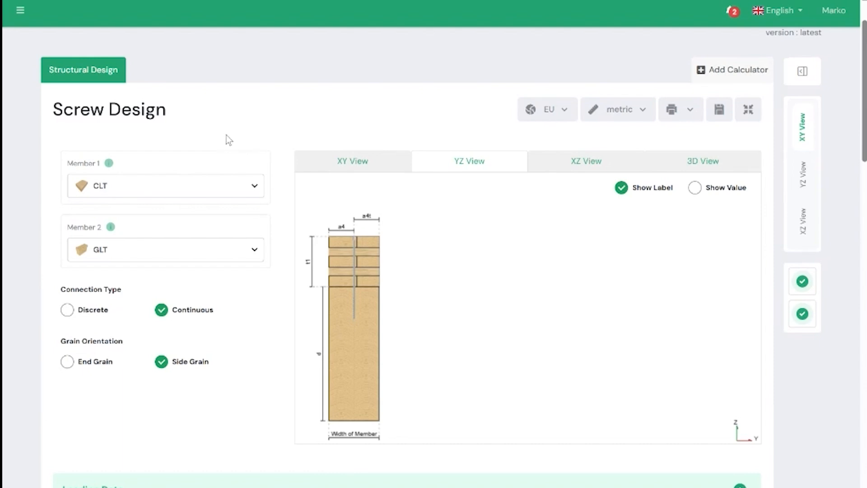
{"action": "scroll", "coordinate": [260, 144], "scroll_direction": "up", "scroll_amount": 1}
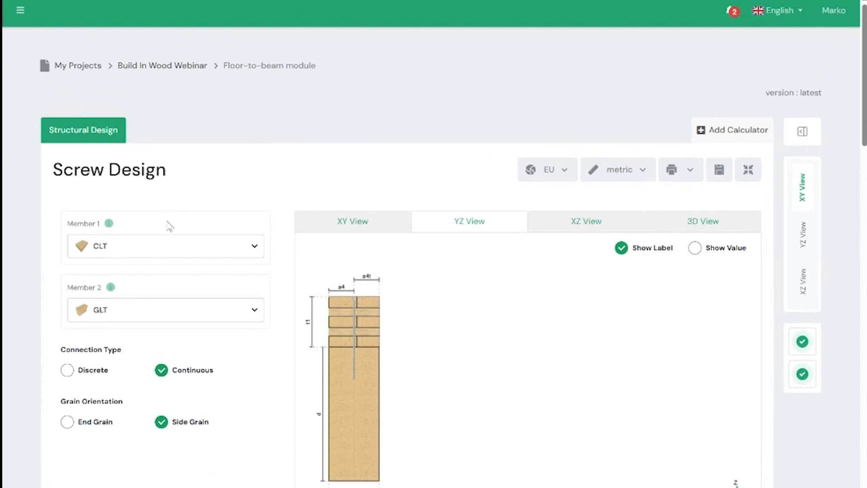
{"action": "left_click", "coordinate": [177, 248]}
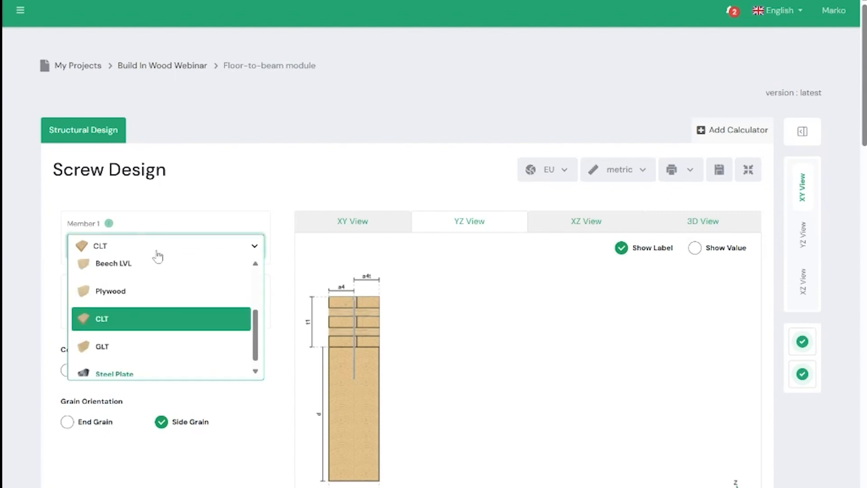
{"action": "scroll", "coordinate": [151, 289], "scroll_direction": "up", "scroll_amount": 3}
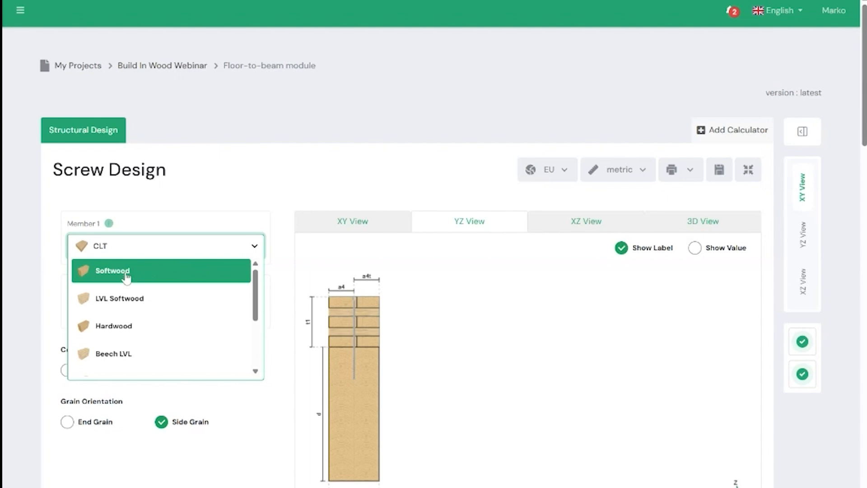
{"action": "scroll", "coordinate": [126, 301], "scroll_direction": "down", "scroll_amount": 2}
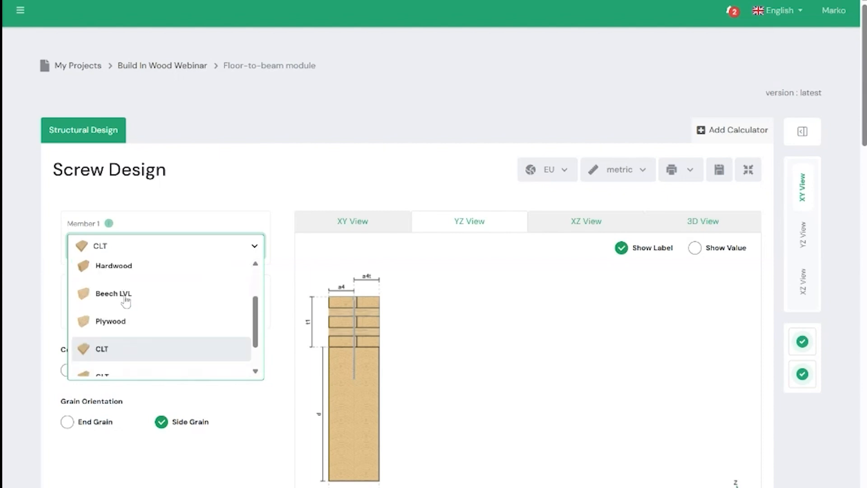
{"action": "scroll", "coordinate": [123, 324], "scroll_direction": "down", "scroll_amount": 1}
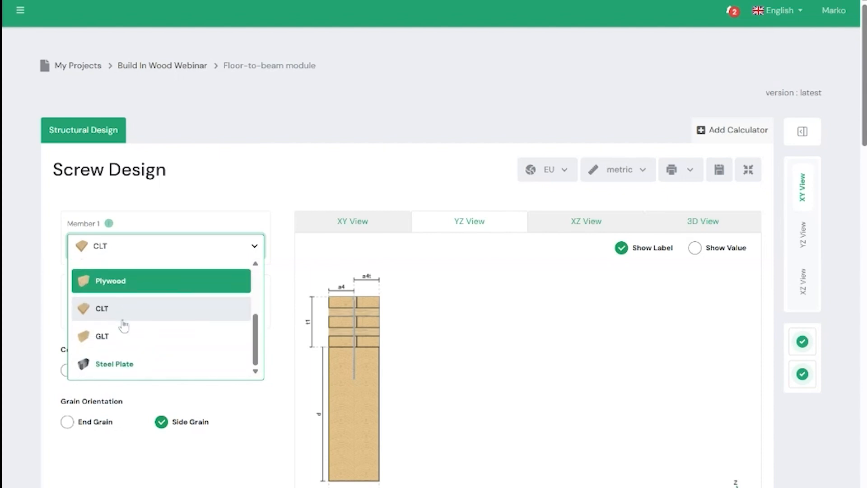
{"action": "left_click", "coordinate": [212, 194]}
- Review the material options offered for Member 2, keeping GLT selected
{"action": "left_click", "coordinate": [170, 307]}
{"action": "scroll", "coordinate": [153, 351], "scroll_direction": "up", "scroll_amount": 1}
{"action": "scroll", "coordinate": [152, 352], "scroll_direction": "down", "scroll_amount": 1}
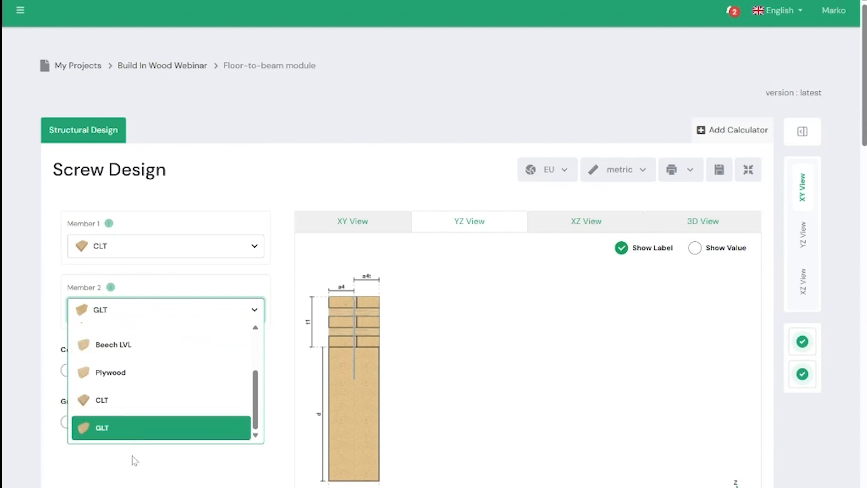
{"action": "left_click", "coordinate": [105, 465]}
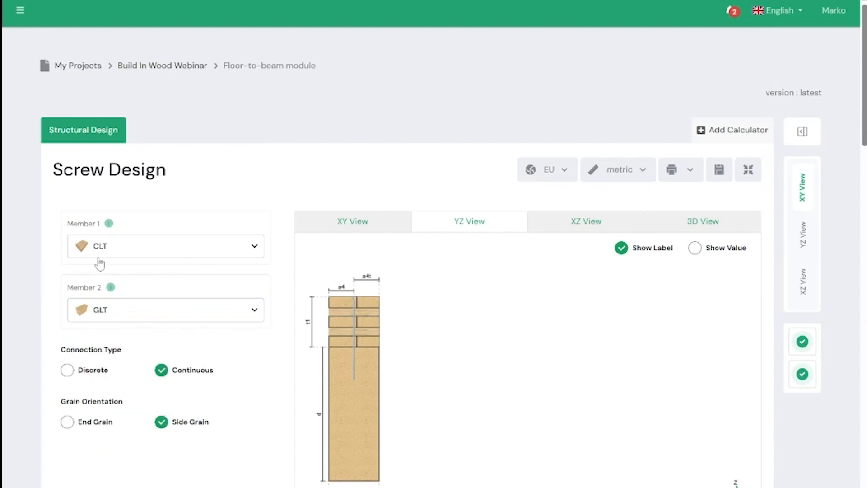
- Inspect the connection in the XY, YZ and XZ views, showing values in the XZ view before restoring the labels
{"action": "scroll", "coordinate": [140, 300], "scroll_direction": "down", "scroll_amount": 1}
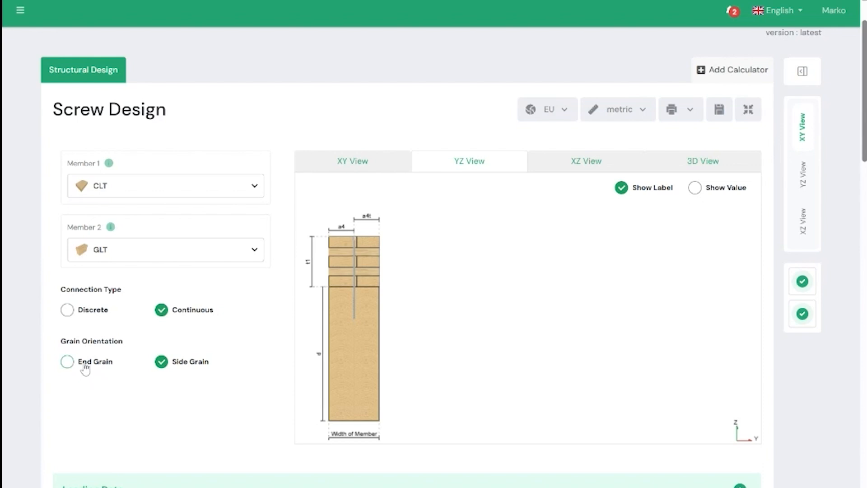
{"action": "left_click", "coordinate": [359, 165]}
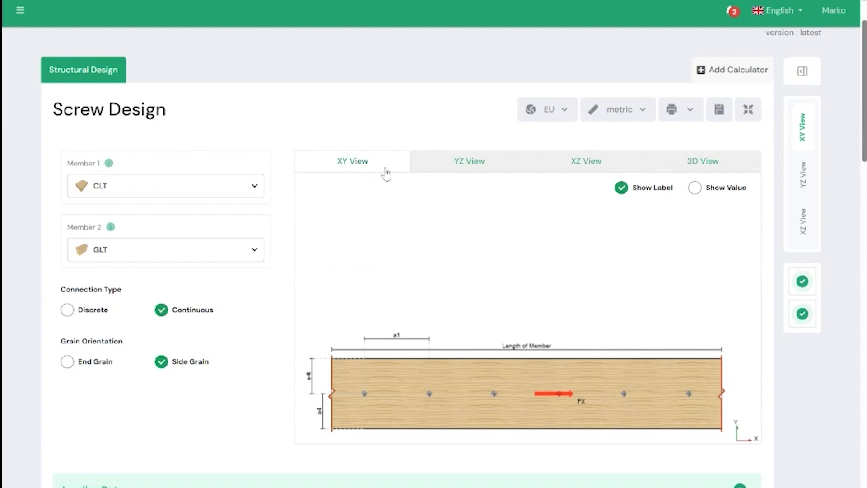
{"action": "left_click", "coordinate": [443, 166]}
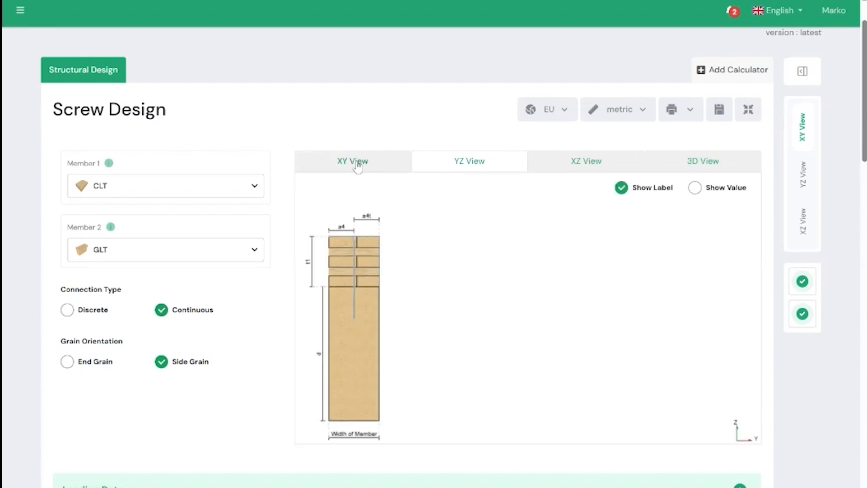
{"action": "left_click", "coordinate": [566, 167]}
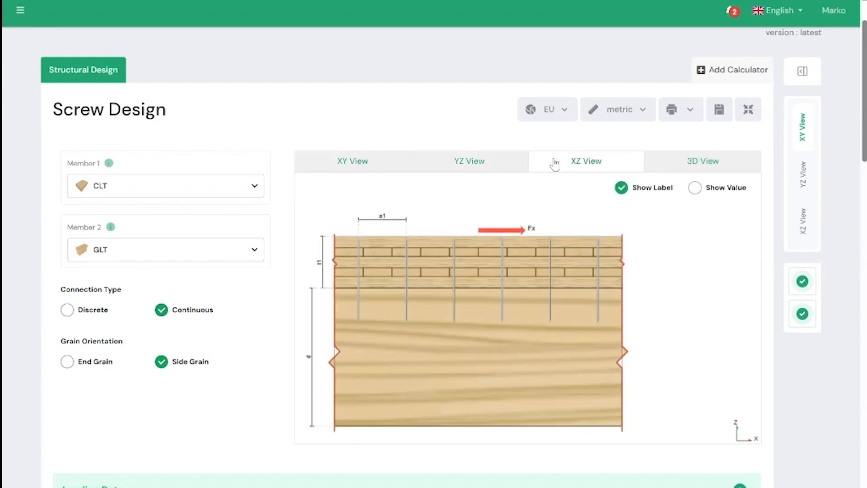
{"action": "left_click", "coordinate": [695, 189]}
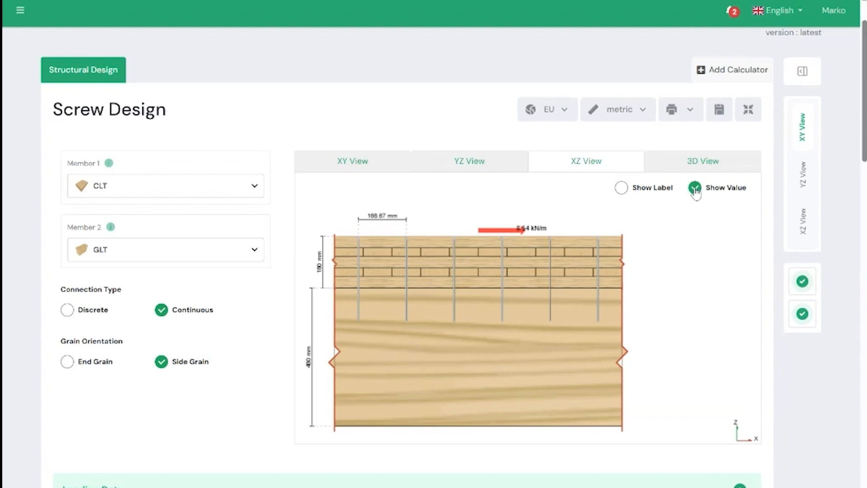
{"action": "left_click", "coordinate": [650, 189]}
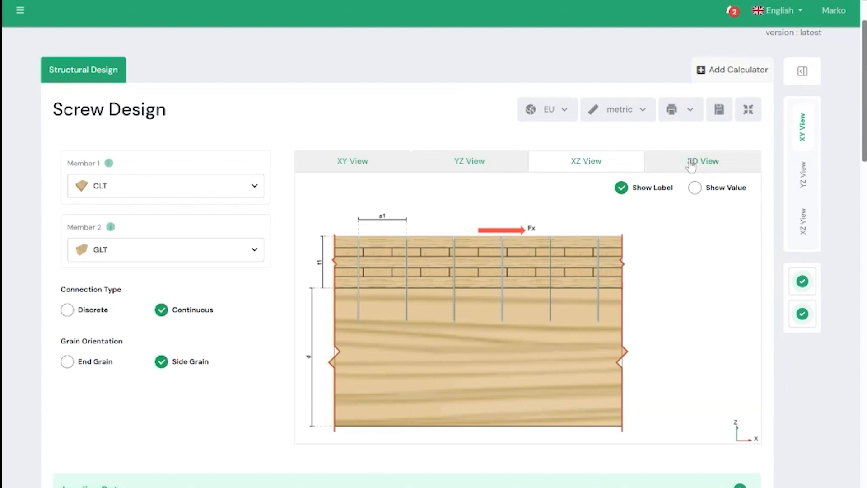
- Inspect the connection as a 3D model, turning Inside View off and back on to compare the screws' visibility
{"action": "left_click", "coordinate": [716, 161]}
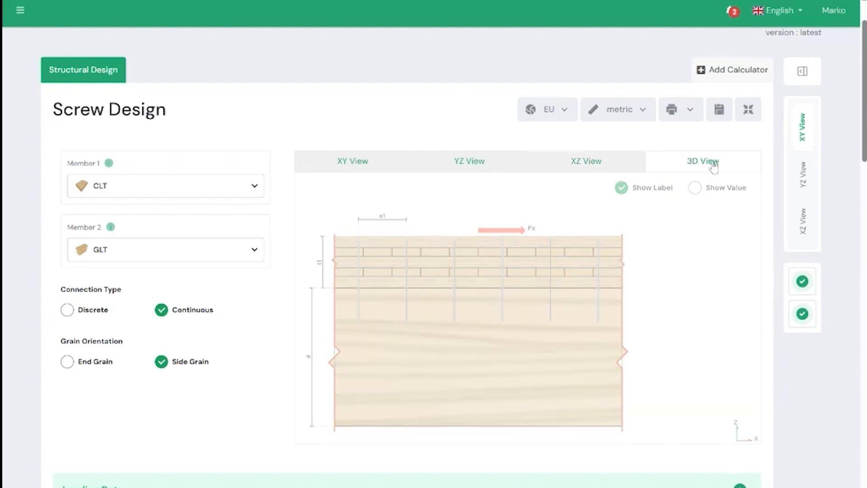
{"action": "left_click_drag", "start_coordinate": [389, 294], "coordinate": [476, 309]}
{"action": "scroll", "coordinate": [258, 361], "scroll_direction": "down", "scroll_amount": 3}
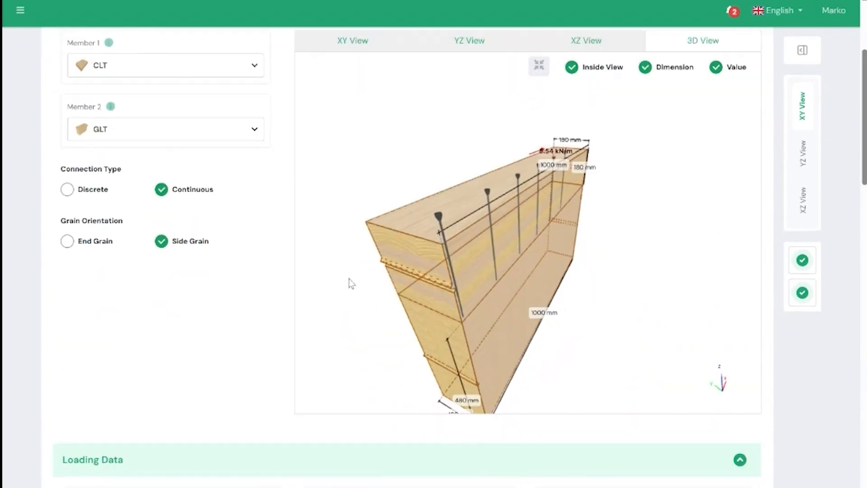
{"action": "left_click_drag", "start_coordinate": [447, 258], "coordinate": [420, 253]}
{"action": "left_click", "coordinate": [574, 68]}
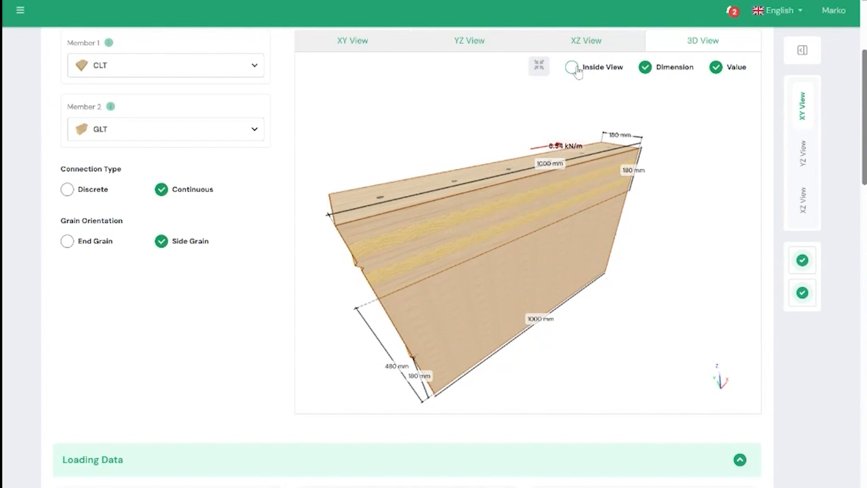
{"action": "left_click", "coordinate": [572, 69]}
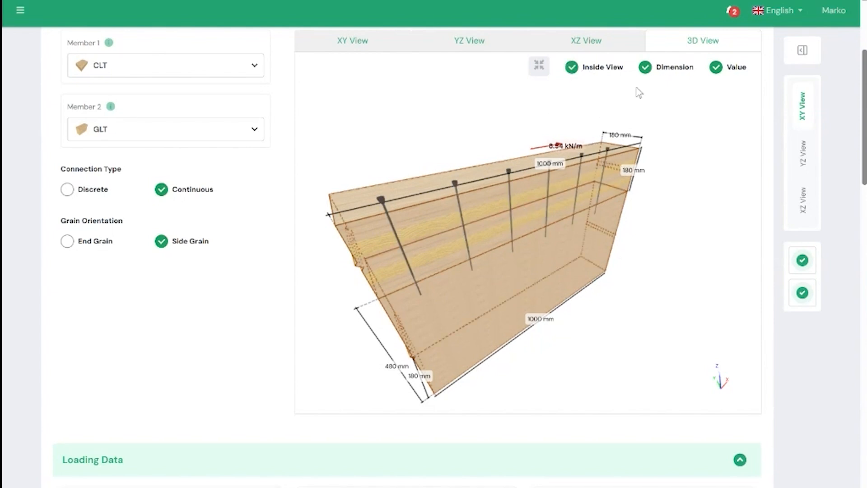
- Toggle the 3D model's Dimension and Value displays off and on, and inspect the model from the opposite side
{"action": "left_click", "coordinate": [645, 68]}
{"action": "left_click", "coordinate": [646, 68]}
{"action": "left_click", "coordinate": [723, 70]}
{"action": "left_click", "coordinate": [724, 70]}
{"action": "left_click_drag", "start_coordinate": [491, 180], "coordinate": [449, 236]}
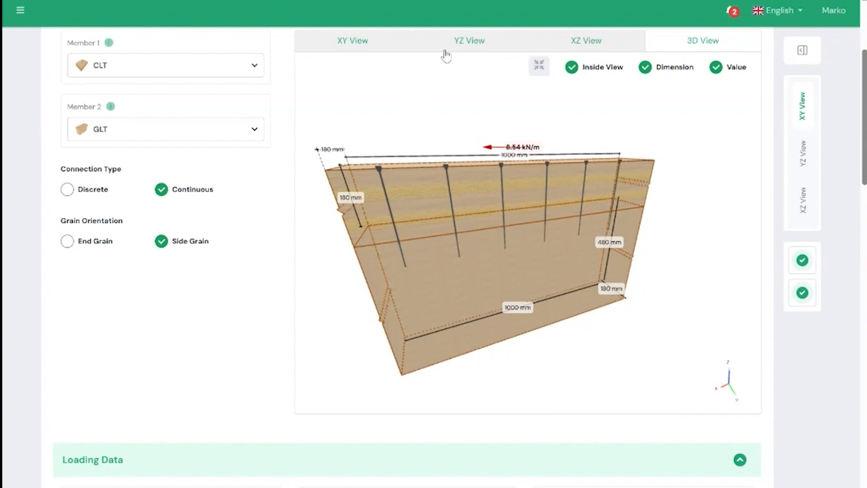
- Return to the XY view and review the Fx, Fy and Fz inputs in the Loading Data section
{"action": "left_click", "coordinate": [381, 42]}
{"action": "scroll", "coordinate": [231, 232], "scroll_direction": "down", "scroll_amount": 3}
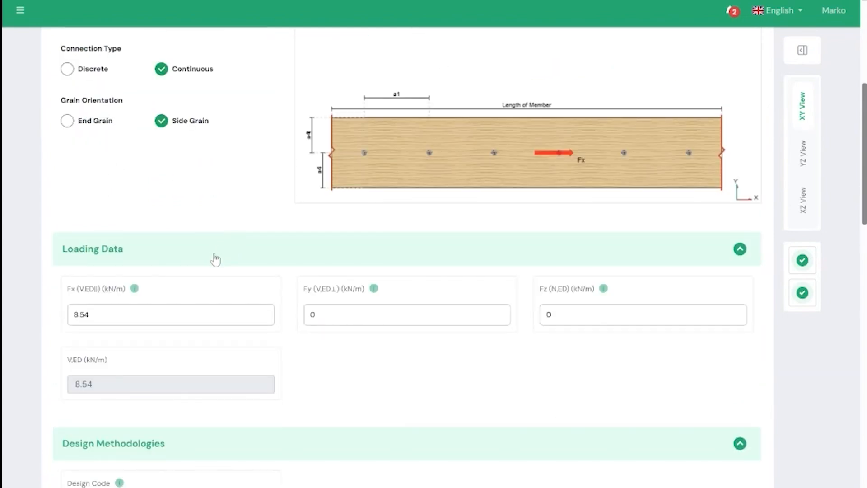
{"action": "scroll", "coordinate": [236, 260], "scroll_direction": "down", "scroll_amount": 1}
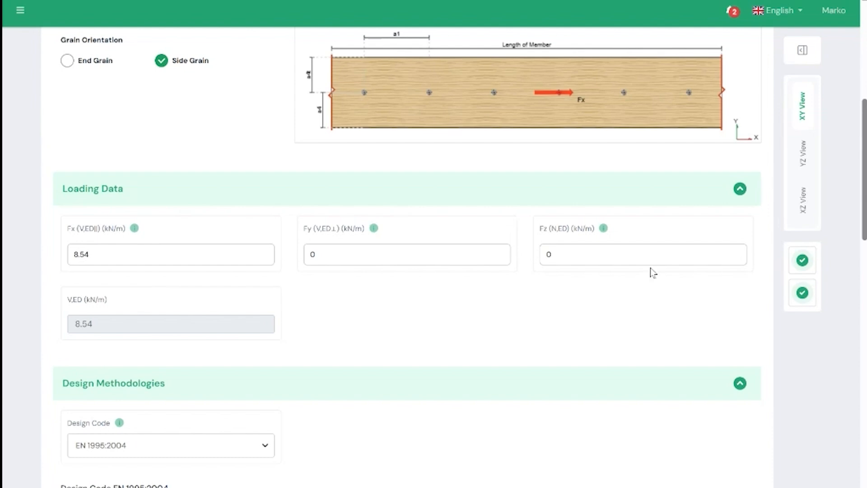
{"action": "scroll", "coordinate": [508, 308], "scroll_direction": "up", "scroll_amount": 1}
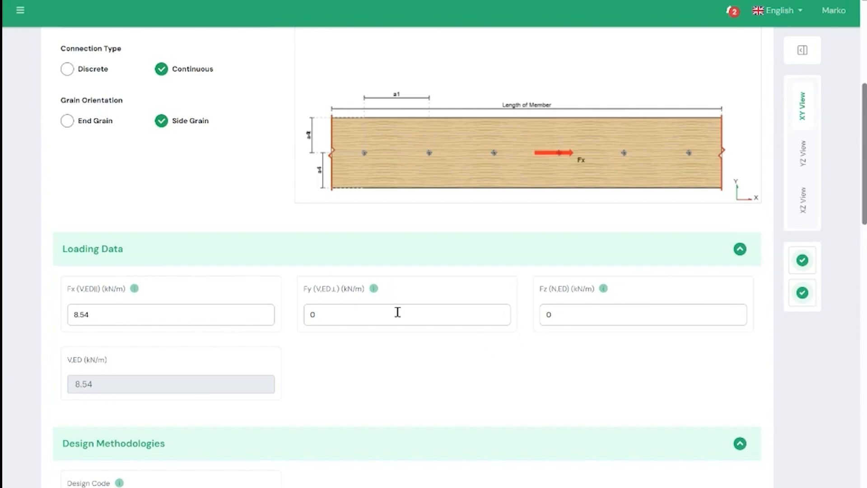
{"action": "scroll", "coordinate": [334, 332], "scroll_direction": "down", "scroll_amount": 1}
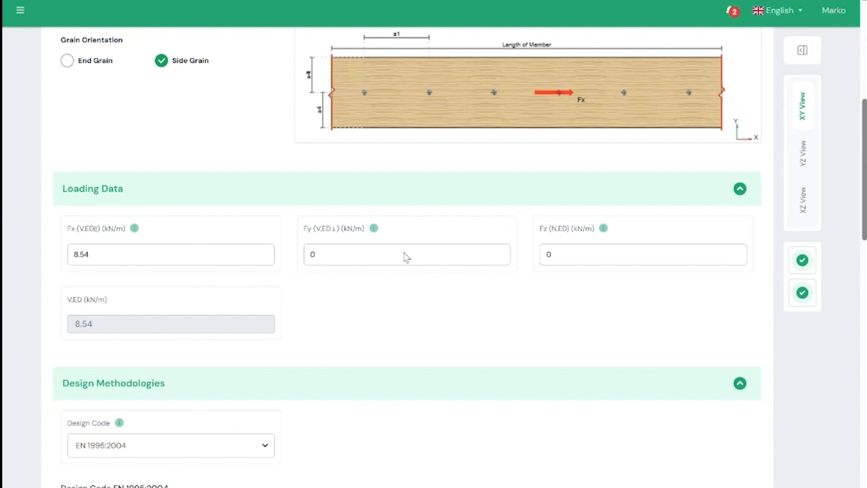
- Review the available design codes under Design Methodologies, keeping EN 1995:2004 selected
{"action": "scroll", "coordinate": [447, 277], "scroll_direction": "down", "scroll_amount": 1}
{"action": "scroll", "coordinate": [455, 262], "scroll_direction": "down", "scroll_amount": 1}
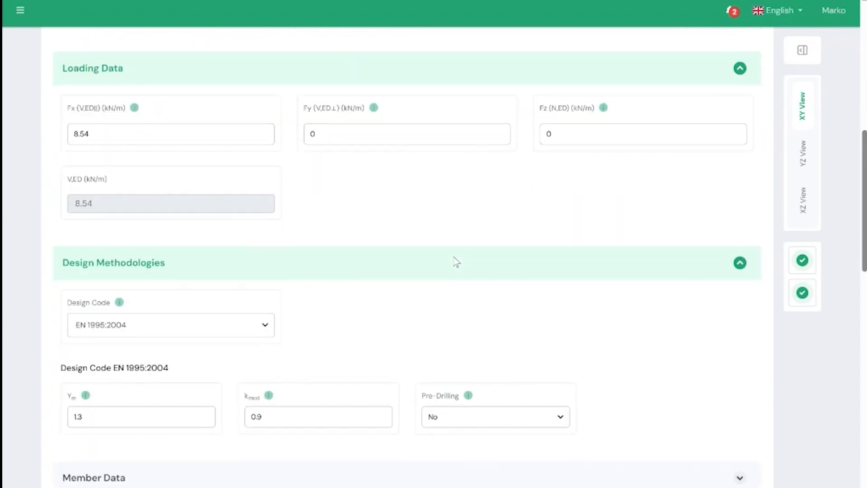
{"action": "scroll", "coordinate": [463, 270], "scroll_direction": "down", "scroll_amount": 2}
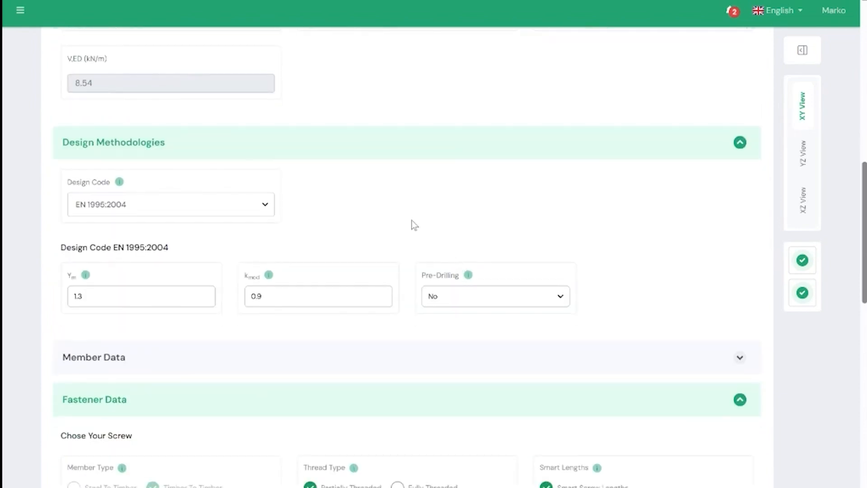
{"action": "scroll", "coordinate": [317, 174], "scroll_direction": "down", "scroll_amount": 1}
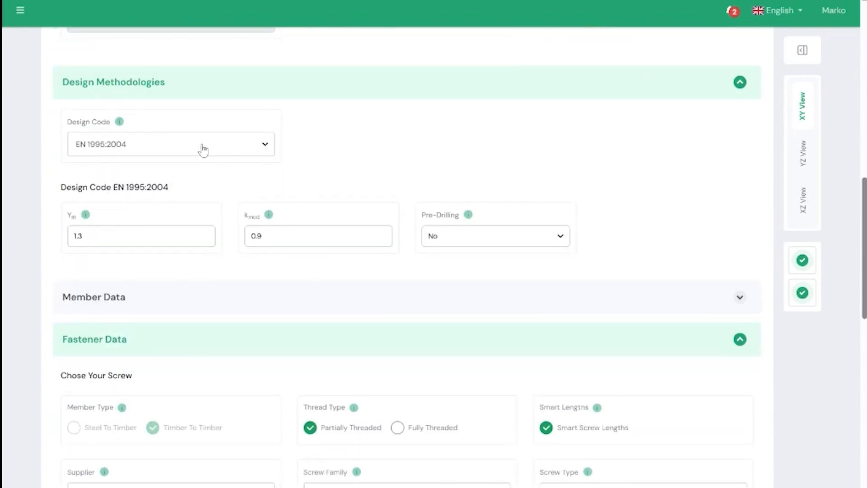
{"action": "left_click", "coordinate": [206, 148]}
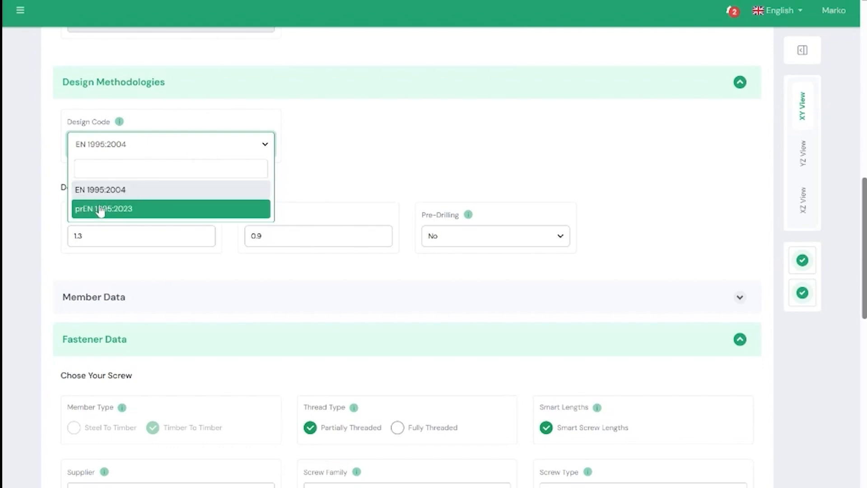
{"action": "left_click", "coordinate": [394, 161]}
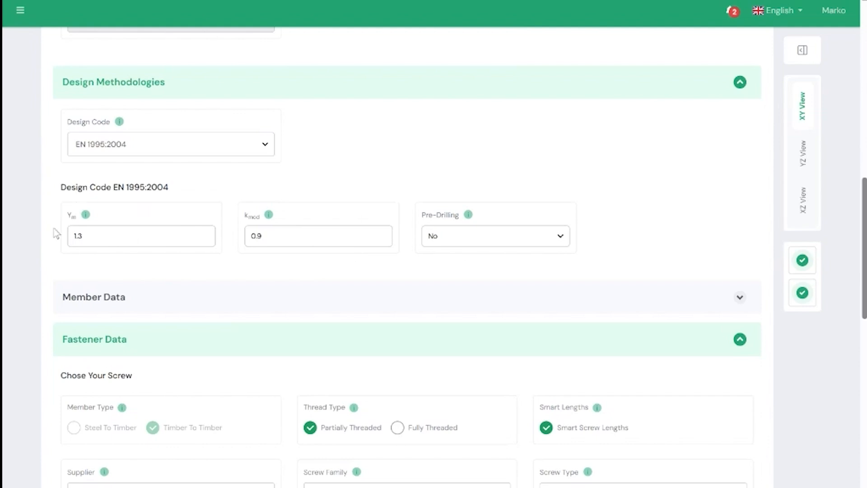
- Expand the Member Data section and review the CLT suppliers for Member 1, keeping Xlam Dolomiti selected
{"action": "scroll", "coordinate": [195, 262], "scroll_direction": "down", "scroll_amount": 2}
{"action": "left_click", "coordinate": [737, 236]}
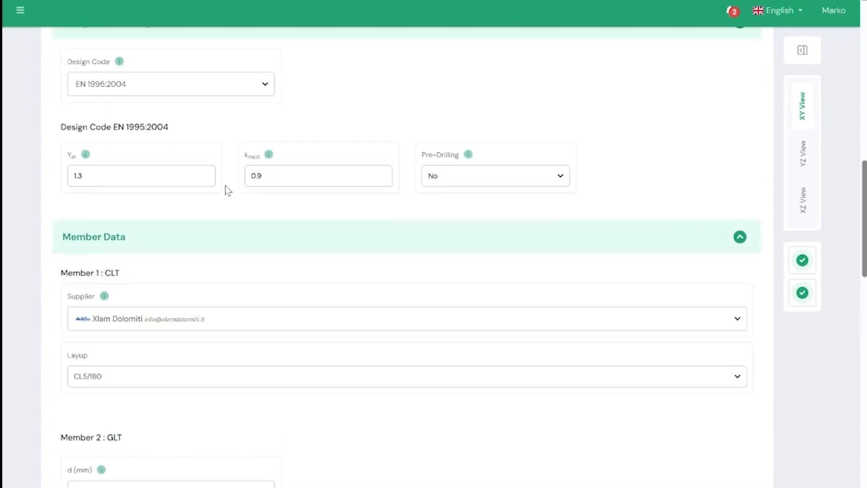
{"action": "scroll", "coordinate": [231, 190], "scroll_direction": "down", "scroll_amount": 2}
{"action": "scroll", "coordinate": [228, 187], "scroll_direction": "down", "scroll_amount": 2}
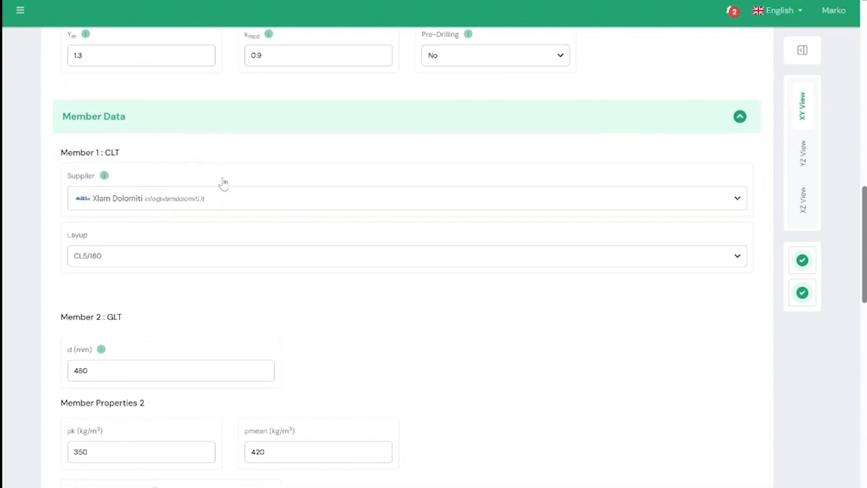
{"action": "left_click", "coordinate": [210, 199]}
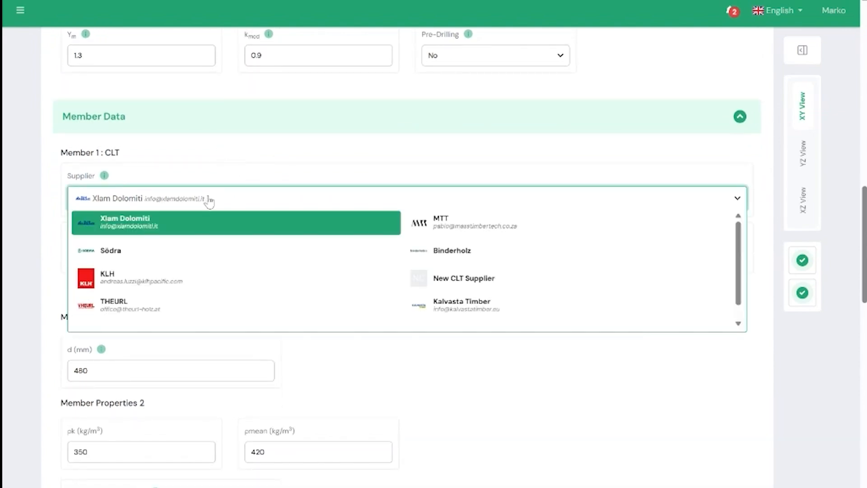
{"action": "left_click", "coordinate": [209, 203]}
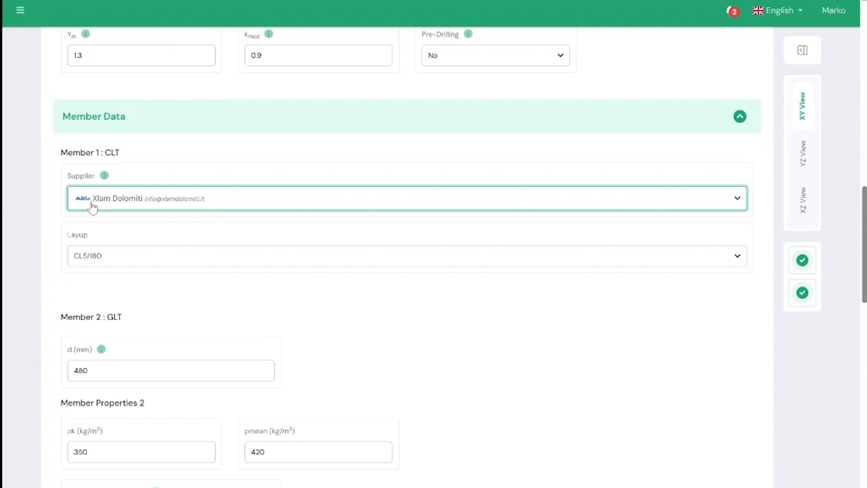
- Review the CLT layup options, keeping CL5/180, and examine the GLT member's depth, density and width inputs
{"action": "left_click", "coordinate": [129, 257]}
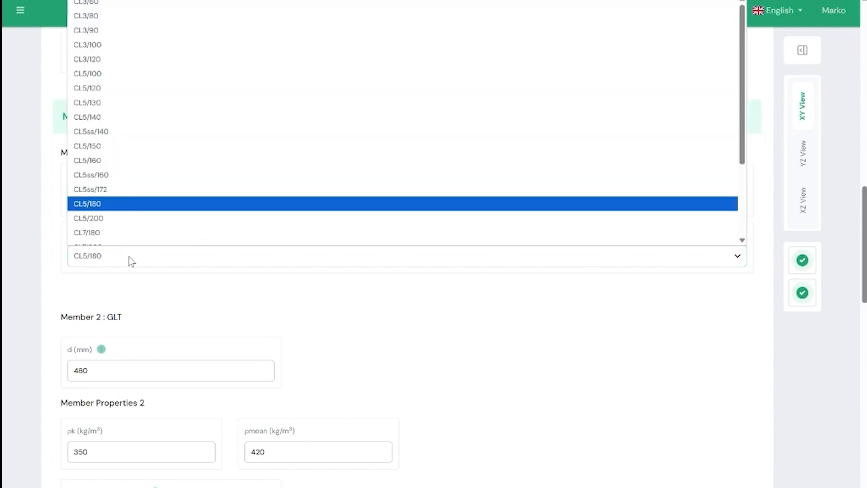
{"action": "left_click", "coordinate": [160, 294]}
{"action": "scroll", "coordinate": [180, 269], "scroll_direction": "down", "scroll_amount": 3}
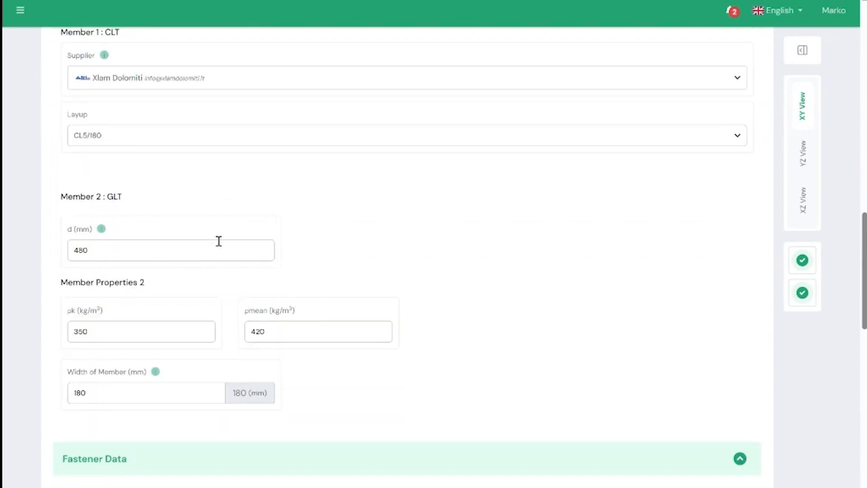
{"action": "scroll", "coordinate": [228, 200], "scroll_direction": "down", "scroll_amount": 2}
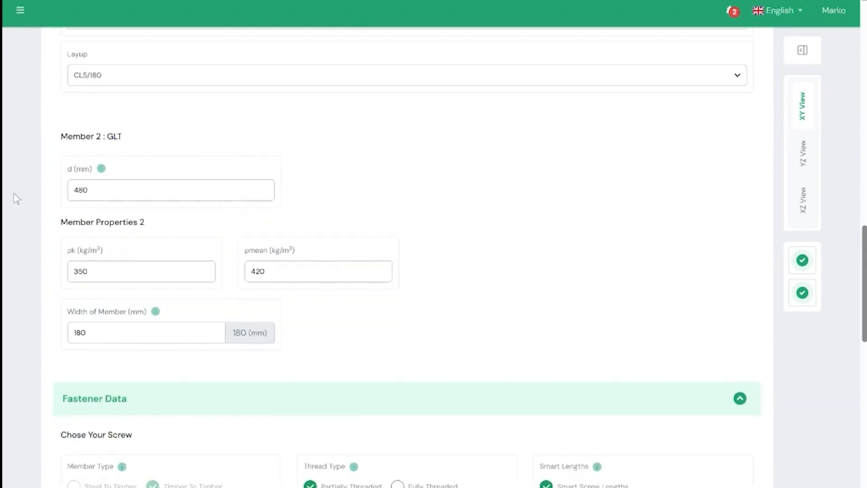
- Examine the GLT member's depth, characteristic density and width inputs in the Member Data section
{"action": "left_click_drag", "start_coordinate": [121, 188], "coordinate": [63, 189]}
{"action": "left_click", "coordinate": [305, 191]}
{"action": "left_click_drag", "start_coordinate": [148, 273], "coordinate": [75, 272]}
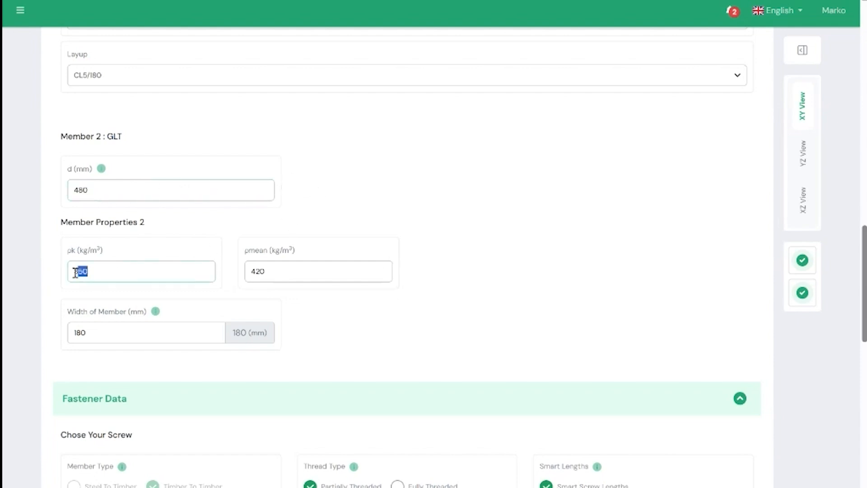
{"action": "left_click", "coordinate": [402, 192]}
{"action": "scroll", "coordinate": [343, 278], "scroll_direction": "down", "scroll_amount": 4}
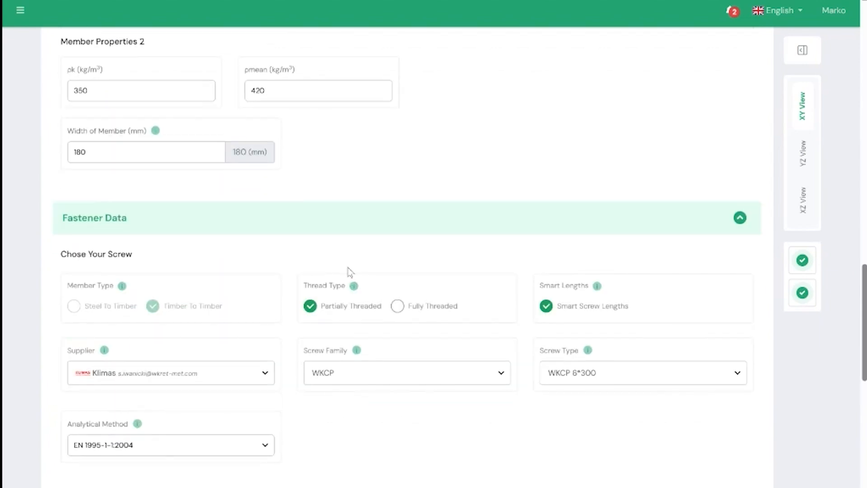
{"action": "scroll", "coordinate": [332, 237], "scroll_direction": "up", "scroll_amount": 1}
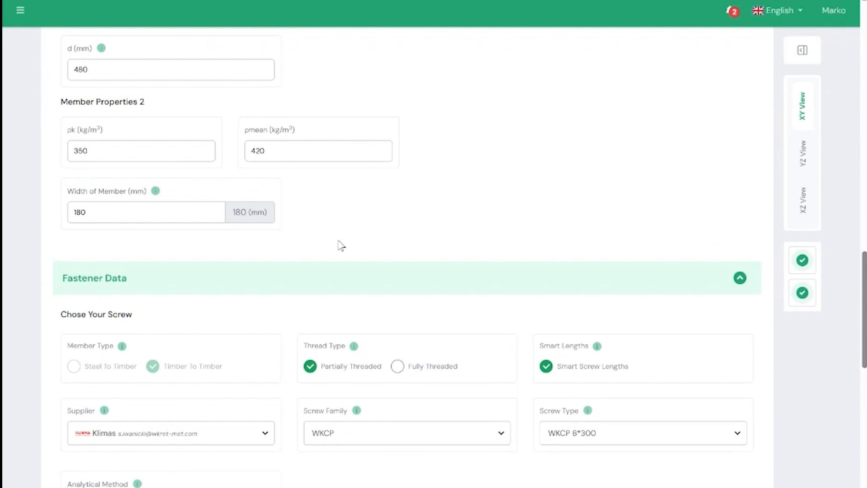
- Review the screw suppliers available under Fastener Data, keeping Klimas selected
{"action": "scroll", "coordinate": [340, 245], "scroll_direction": "down", "scroll_amount": 1}
{"action": "scroll", "coordinate": [341, 236], "scroll_direction": "down", "scroll_amount": 1}
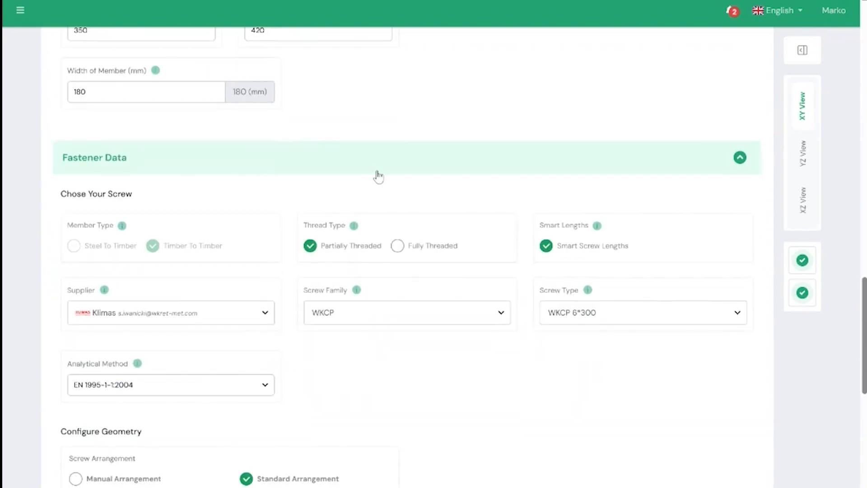
{"action": "scroll", "coordinate": [381, 180], "scroll_direction": "down", "scroll_amount": 1}
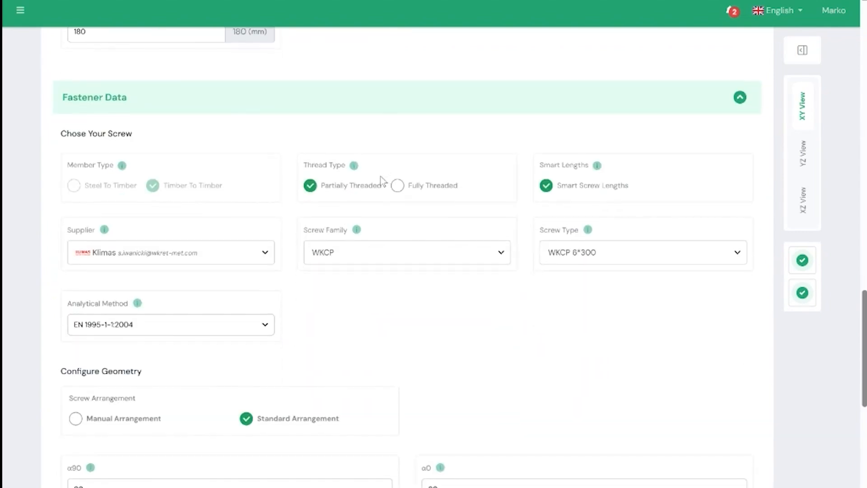
{"action": "scroll", "coordinate": [384, 179], "scroll_direction": "down", "scroll_amount": 1}
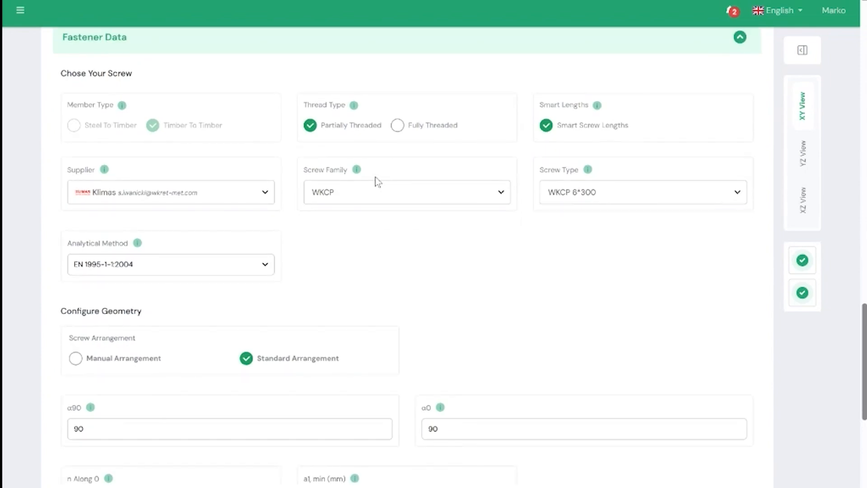
{"action": "scroll", "coordinate": [380, 231], "scroll_direction": "up", "scroll_amount": 1}
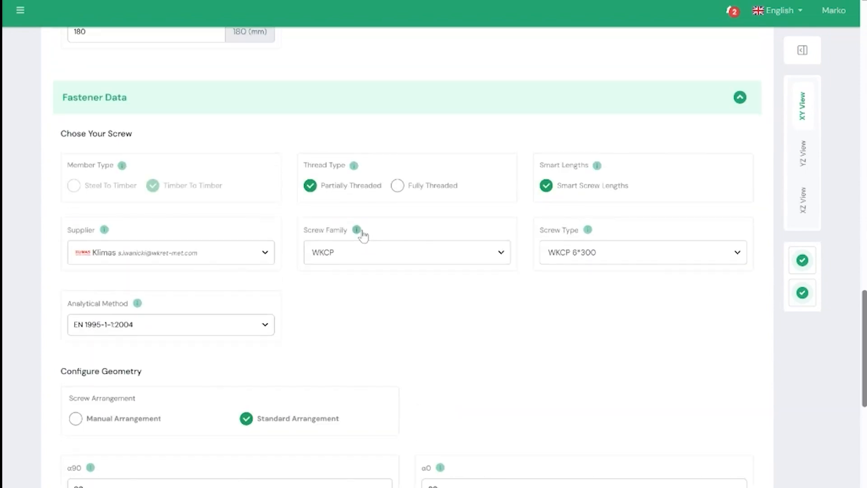
{"action": "left_click", "coordinate": [225, 253]}
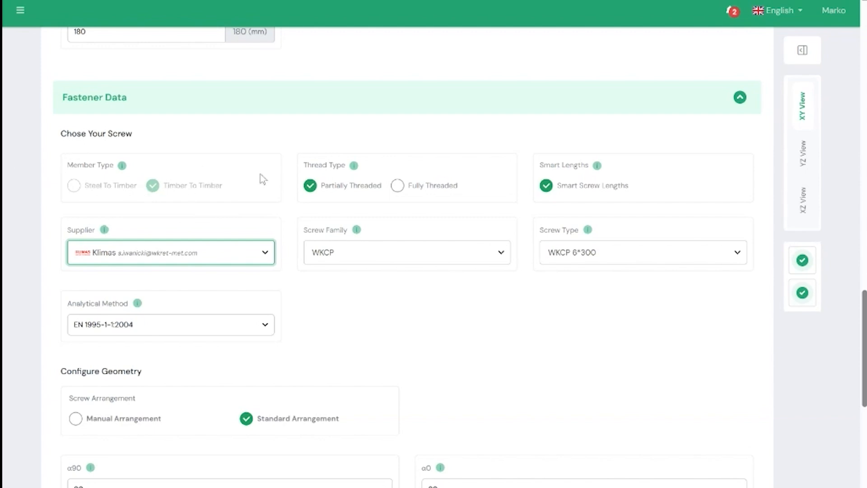
{"action": "left_click", "coordinate": [232, 146]}
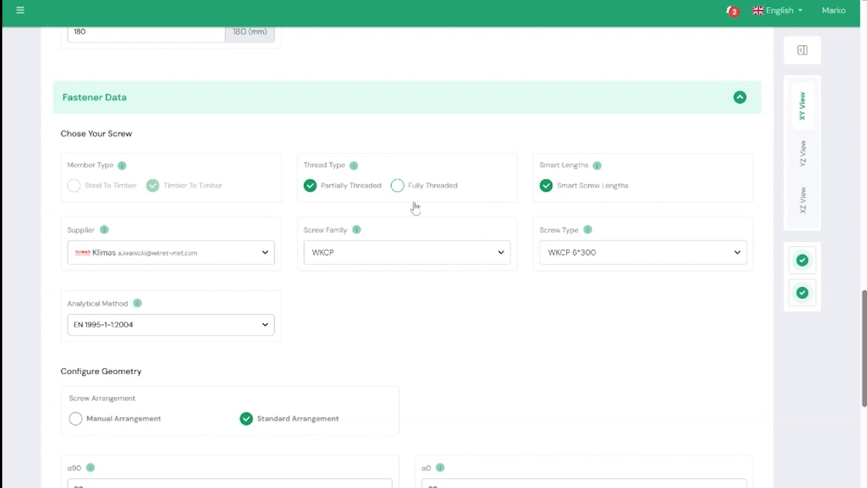
- Review the compatible product families for the partially threaded screw, keeping WKCP selected
{"action": "left_click", "coordinate": [340, 255]}
{"action": "scroll", "coordinate": [362, 334], "scroll_direction": "down", "scroll_amount": 3}
{"action": "scroll", "coordinate": [363, 336], "scroll_direction": "up", "scroll_amount": 3}
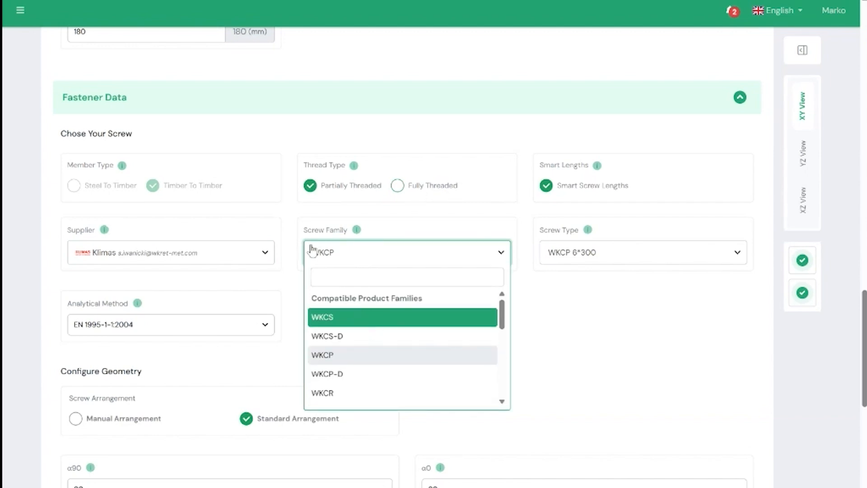
{"action": "left_click", "coordinate": [387, 143]}
{"action": "left_click", "coordinate": [414, 260]}
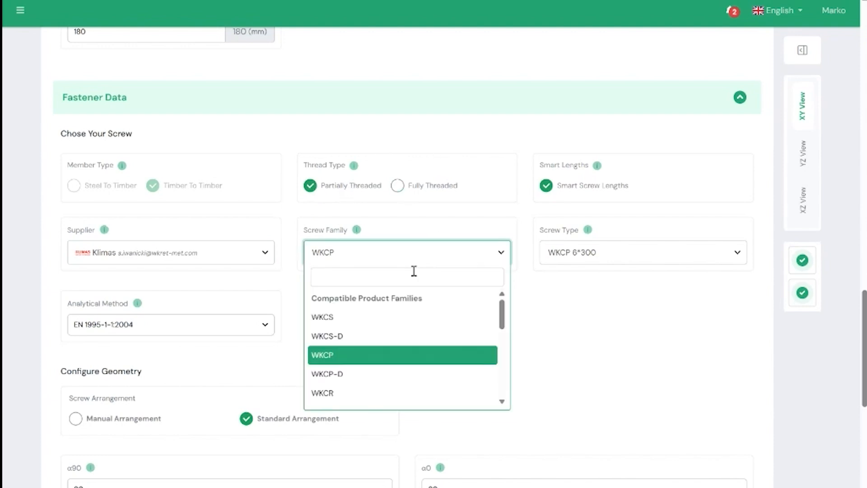
{"action": "left_click", "coordinate": [564, 335]}
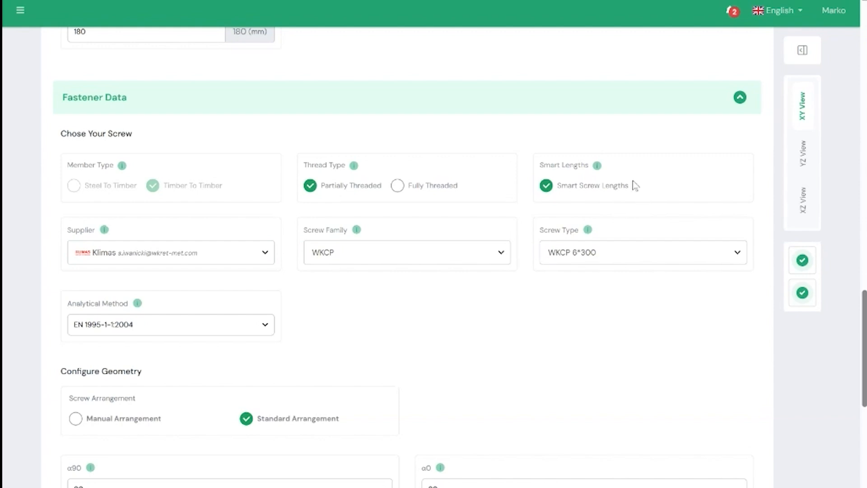
- Browse the compatible screw types offered with Smart Screw Lengths on, keeping WKCP 6*300
{"action": "left_click", "coordinate": [586, 252]}
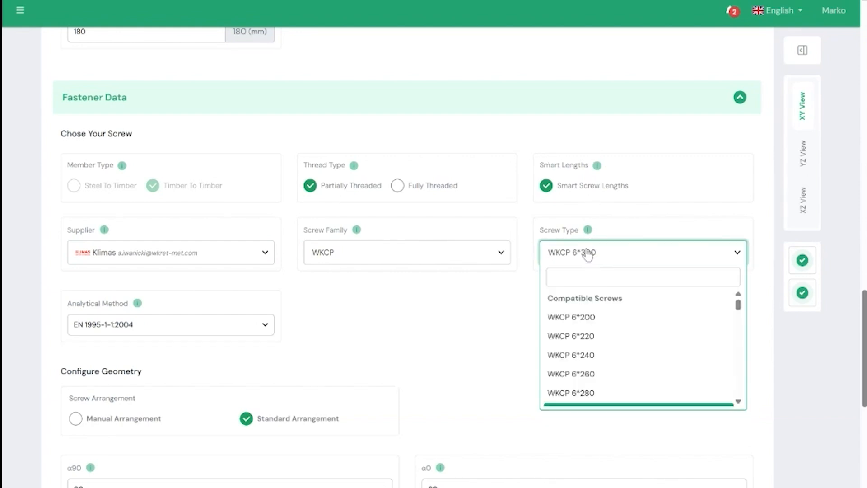
{"action": "left_click", "coordinate": [483, 313]}
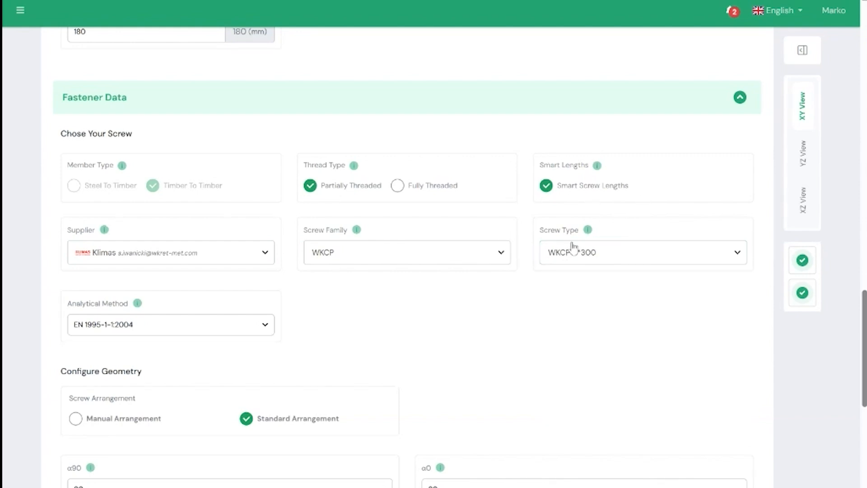
{"action": "left_click", "coordinate": [571, 258]}
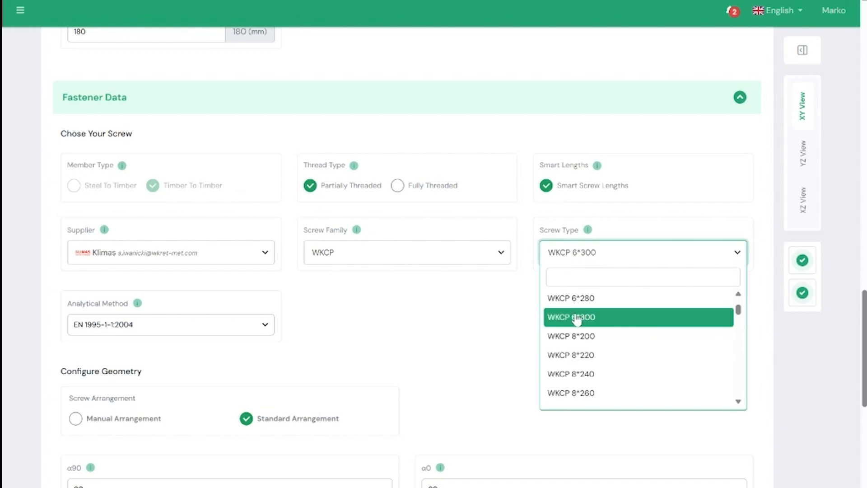
{"action": "scroll", "coordinate": [576, 326], "scroll_direction": "down", "scroll_amount": 6}
{"action": "scroll", "coordinate": [578, 334], "scroll_direction": "up", "scroll_amount": 10}
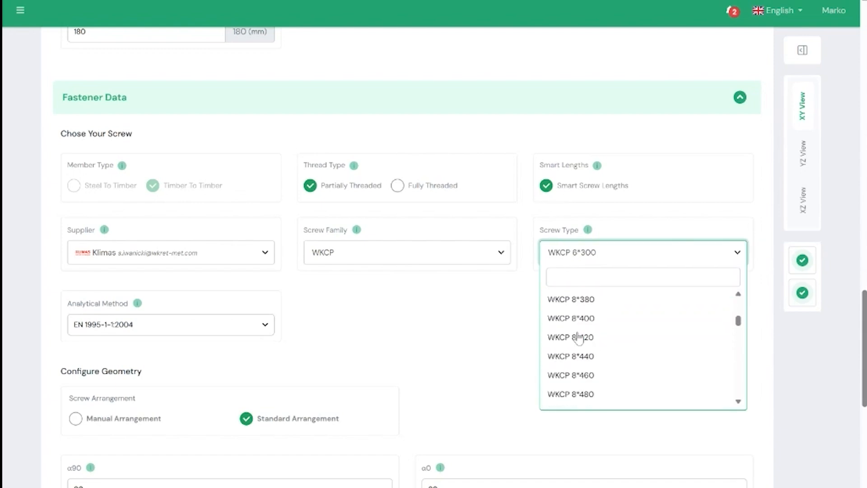
{"action": "left_click", "coordinate": [506, 323]}
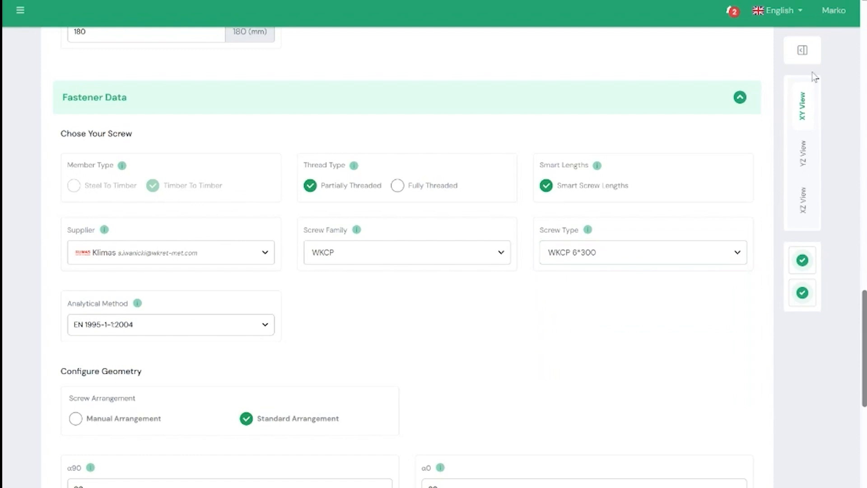
- Turn off Smart Screw Lengths and browse the full list of WKCP screw types, keeping WKCP 6*300
{"action": "left_click", "coordinate": [545, 185]}
{"action": "left_click", "coordinate": [595, 258]}
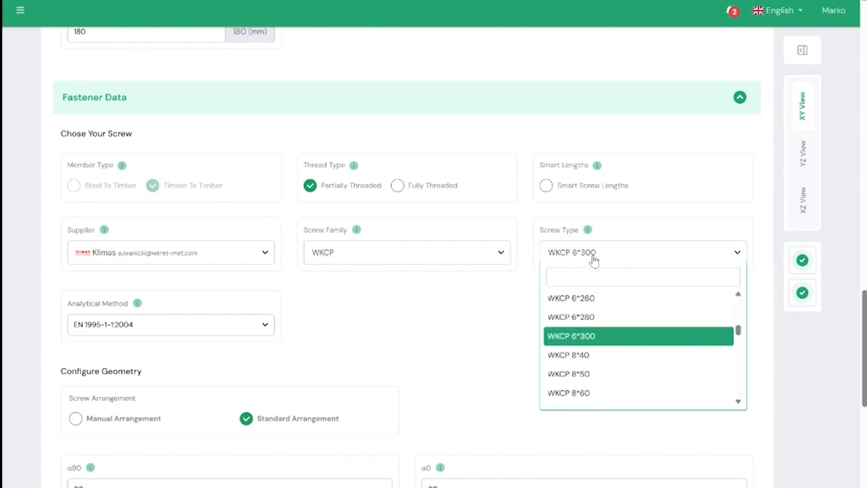
{"action": "scroll", "coordinate": [584, 342], "scroll_direction": "up", "scroll_amount": 3}
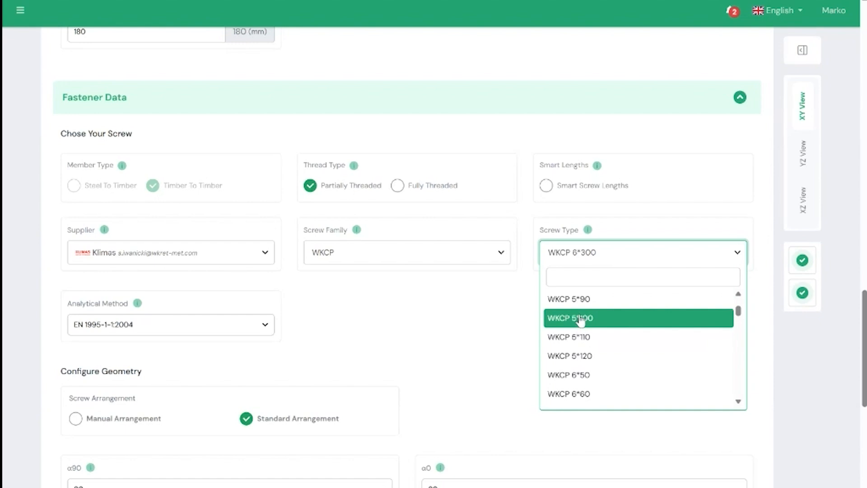
{"action": "left_click", "coordinate": [491, 335]}
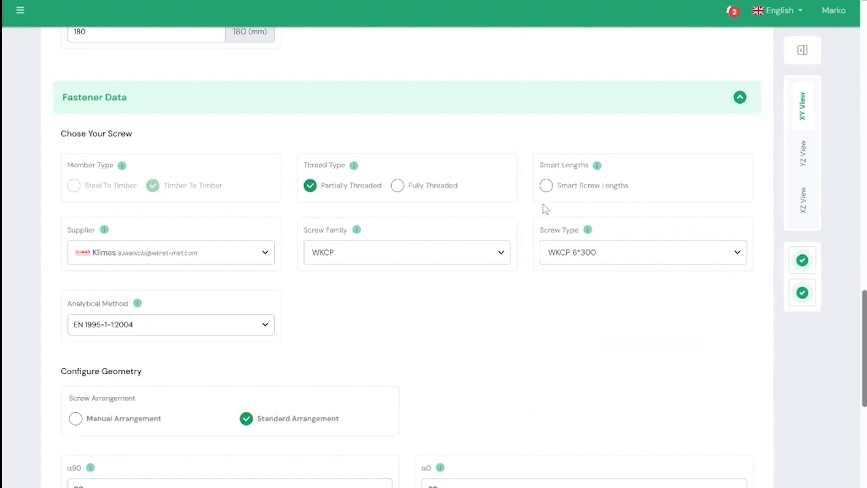
- Re-enable Smart Screw Lengths and check the screw type list again, keeping WKCP 6*300
{"action": "left_click", "coordinate": [546, 186]}
{"action": "left_click", "coordinate": [579, 259]}
{"action": "left_click", "coordinate": [447, 304]}
- Review the analytical methods for the fastener, keeping EN 1995-1-1:2004 rather than Klimas ETA
{"action": "scroll", "coordinate": [419, 290], "scroll_direction": "down", "scroll_amount": 1}
{"action": "scroll", "coordinate": [411, 280], "scroll_direction": "down", "scroll_amount": 1}
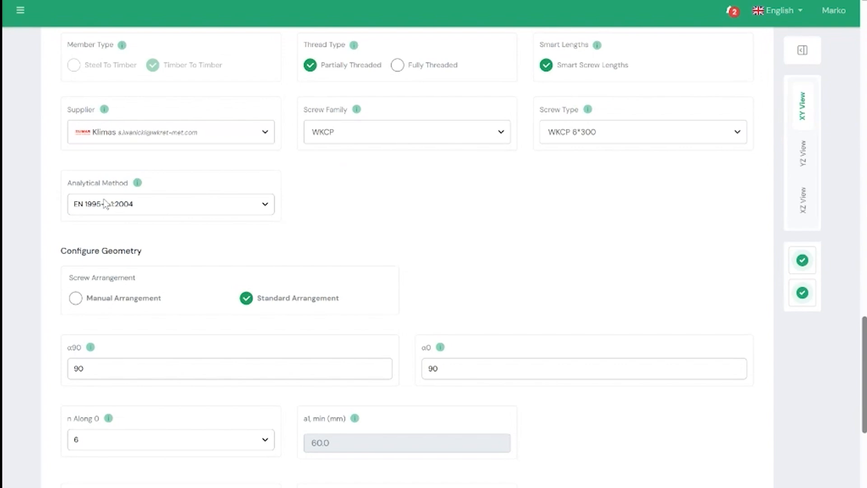
{"action": "left_click", "coordinate": [122, 207]}
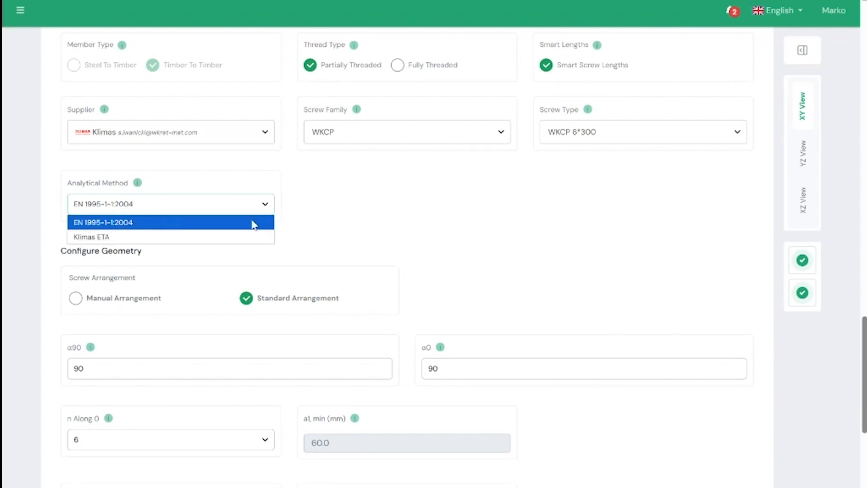
{"action": "left_click", "coordinate": [433, 242]}
- Review the Configure Geometry inputs and the n Along 0 options, keeping 6 screws
{"action": "scroll", "coordinate": [429, 236], "scroll_direction": "down", "scroll_amount": 1}
{"action": "scroll", "coordinate": [422, 226], "scroll_direction": "down", "scroll_amount": 2}
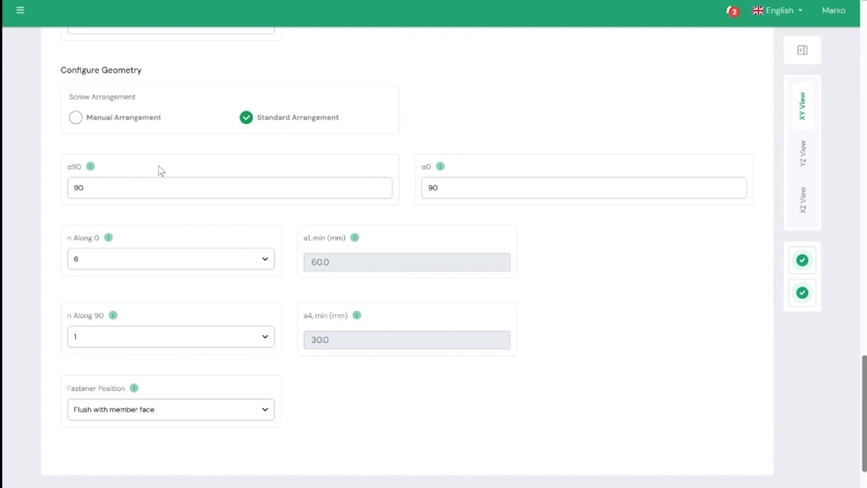
{"action": "scroll", "coordinate": [168, 177], "scroll_direction": "down", "scroll_amount": 3}
{"action": "scroll", "coordinate": [168, 188], "scroll_direction": "up", "scroll_amount": 3}
{"action": "scroll", "coordinate": [277, 137], "scroll_direction": "down", "scroll_amount": 2}
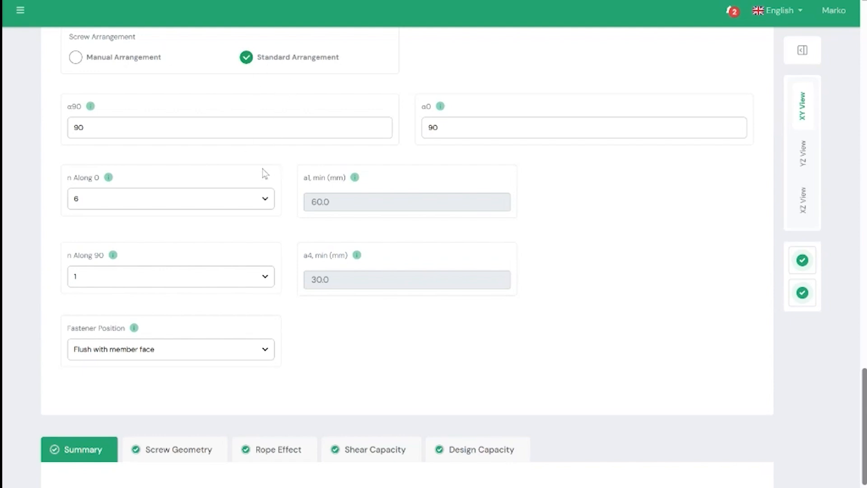
{"action": "left_click", "coordinate": [155, 202]}
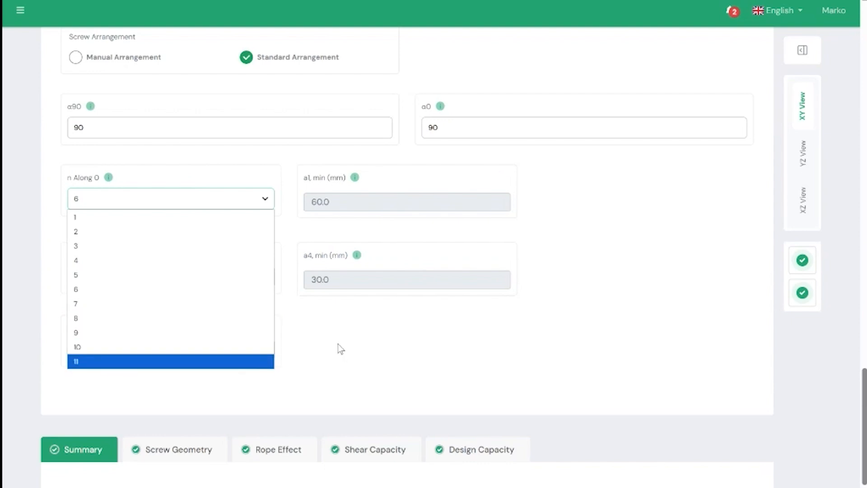
{"action": "left_click", "coordinate": [354, 336]}
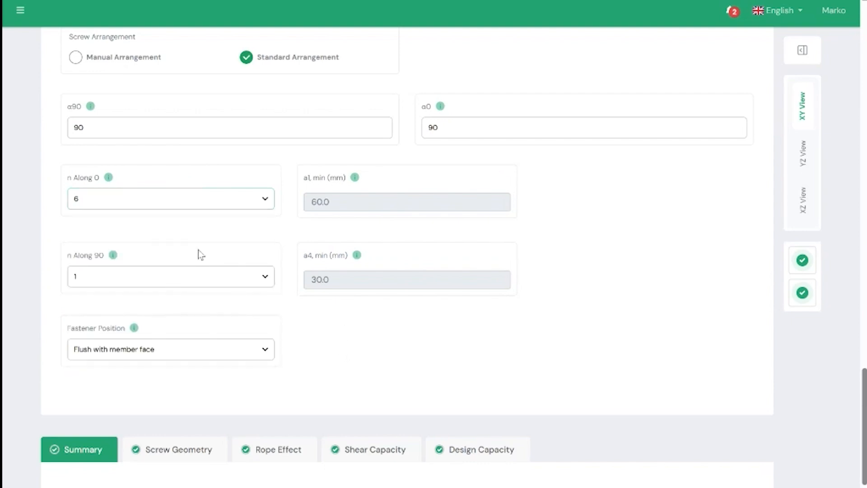
- Check the n Along 90 options, keeping 1, and view the Output Summary
{"action": "left_click", "coordinate": [149, 276]}
{"action": "left_click", "coordinate": [151, 277]}
{"action": "scroll", "coordinate": [265, 274], "scroll_direction": "down", "scroll_amount": 4}
{"action": "scroll", "coordinate": [407, 270], "scroll_direction": "up", "scroll_amount": 1}
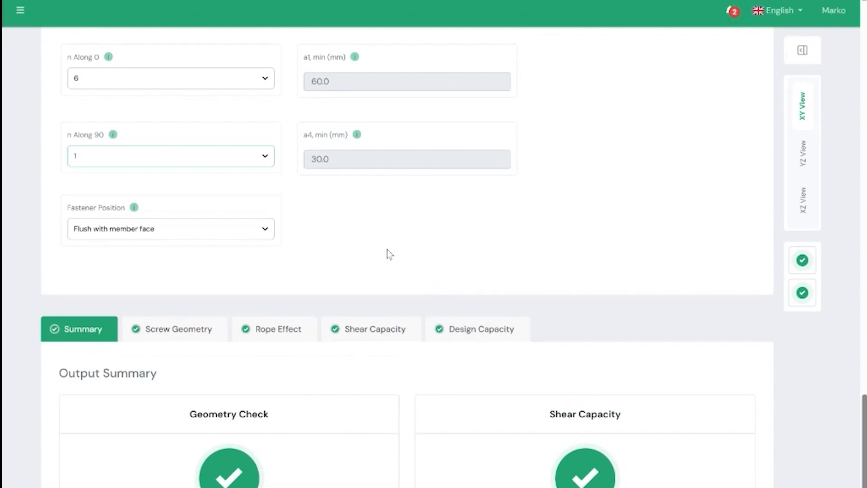
- Set n Along 0 to 4 and check the geometry and shear capacity results in the Output Summary
{"action": "left_click", "coordinate": [194, 83]}
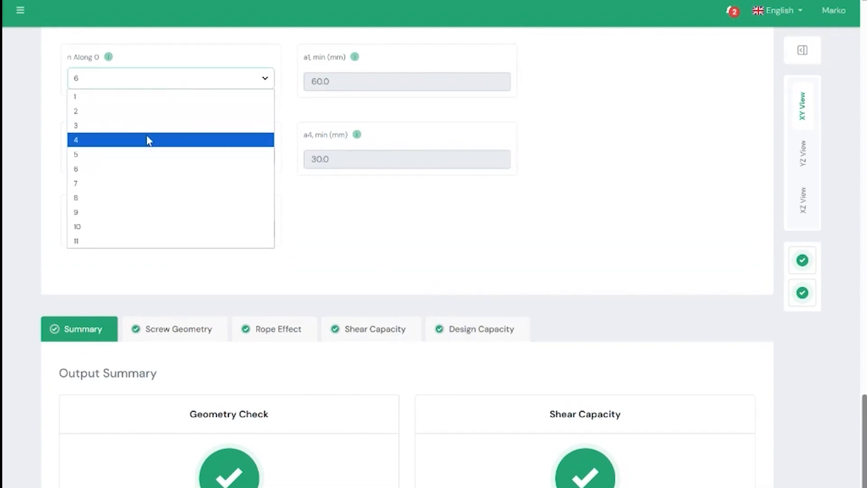
{"action": "left_click", "coordinate": [147, 139]}
{"action": "scroll", "coordinate": [377, 175], "scroll_direction": "down", "scroll_amount": 1}
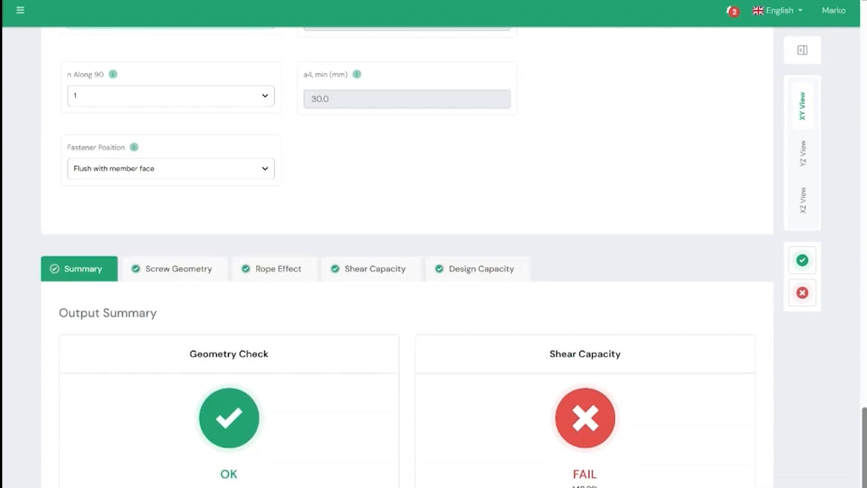
{"action": "scroll", "coordinate": [289, 285], "scroll_direction": "up", "scroll_amount": 1}
{"action": "scroll", "coordinate": [288, 285], "scroll_direction": "down", "scroll_amount": 1}
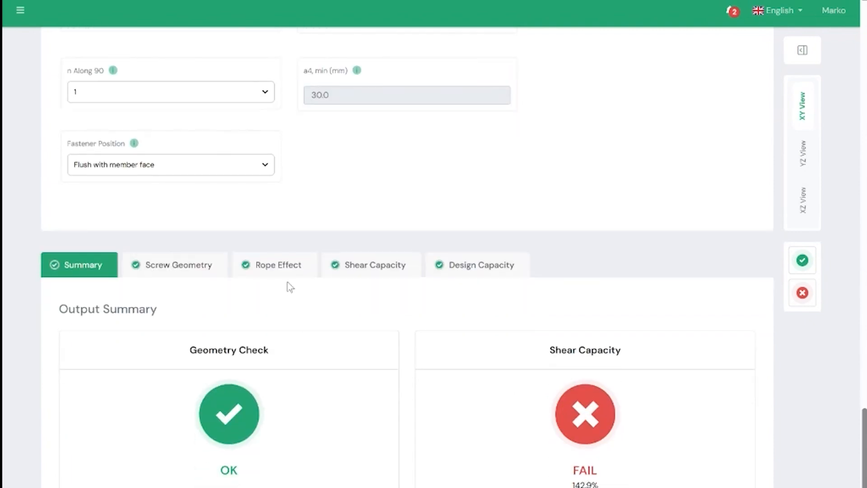
- Increase the number of screws in n Along 0 and check the shear capacity in the Output Summary again
{"action": "scroll", "coordinate": [226, 203], "scroll_direction": "up", "scroll_amount": 2}
{"action": "left_click", "coordinate": [182, 139]}
{"action": "left_click", "coordinate": [137, 265]}
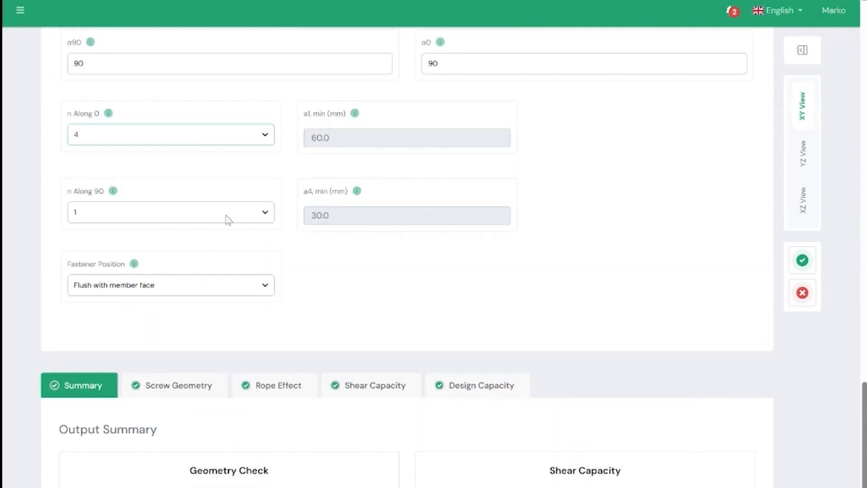
{"action": "scroll", "coordinate": [156, 155], "scroll_direction": "down", "scroll_amount": 2}
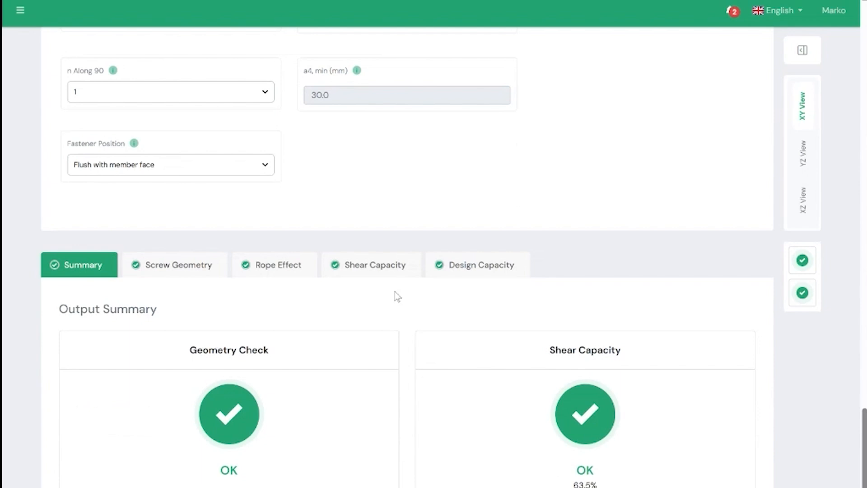
- Set n Along 0 back to 6 and return to the Output Summary
{"action": "scroll", "coordinate": [394, 292], "scroll_direction": "up", "scroll_amount": 3}
{"action": "left_click", "coordinate": [187, 195]}
{"action": "left_click", "coordinate": [139, 284]}
{"action": "scroll", "coordinate": [420, 337], "scroll_direction": "down", "scroll_amount": 3}
{"action": "scroll", "coordinate": [358, 197], "scroll_direction": "up", "scroll_amount": 1}
{"action": "scroll", "coordinate": [354, 201], "scroll_direction": "down", "scroll_amount": 1}
- Review the Screw Geometry results, including the screw data and the requirements for laterally loaded screws
{"action": "left_click", "coordinate": [201, 271]}
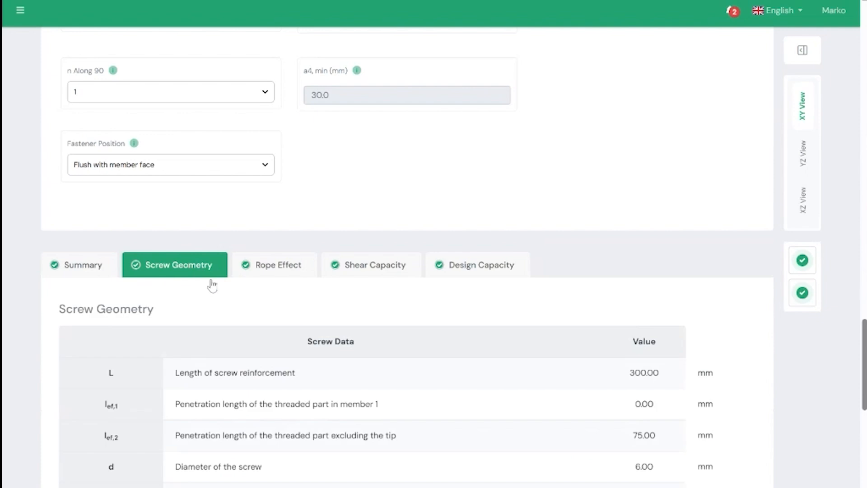
{"action": "scroll", "coordinate": [361, 322], "scroll_direction": "down", "scroll_amount": 14}
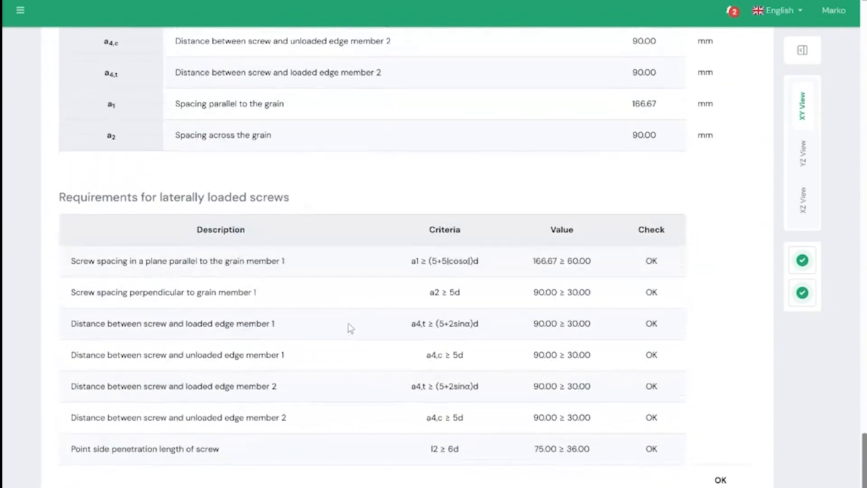
{"action": "scroll", "coordinate": [348, 322], "scroll_direction": "up", "scroll_amount": 15}
- Review the Rope Effect results, including thread withdrawal, head pull through, tensile strength and the characteristic axial capacity of the screw
{"action": "left_click", "coordinate": [280, 314]}
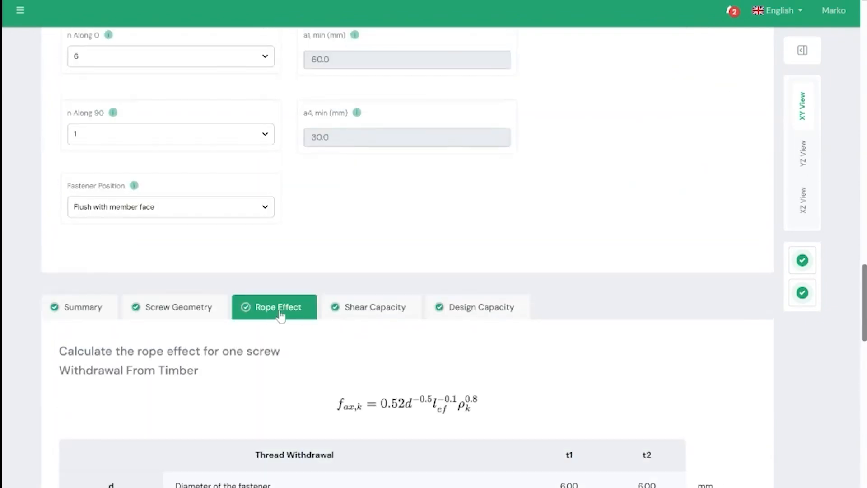
{"action": "scroll", "coordinate": [280, 316], "scroll_direction": "down", "scroll_amount": 5}
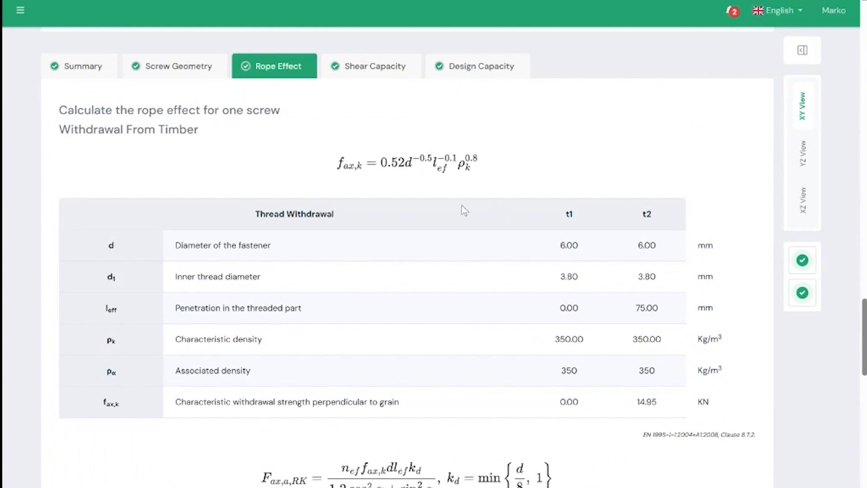
{"action": "scroll", "coordinate": [461, 205], "scroll_direction": "down", "scroll_amount": 9}
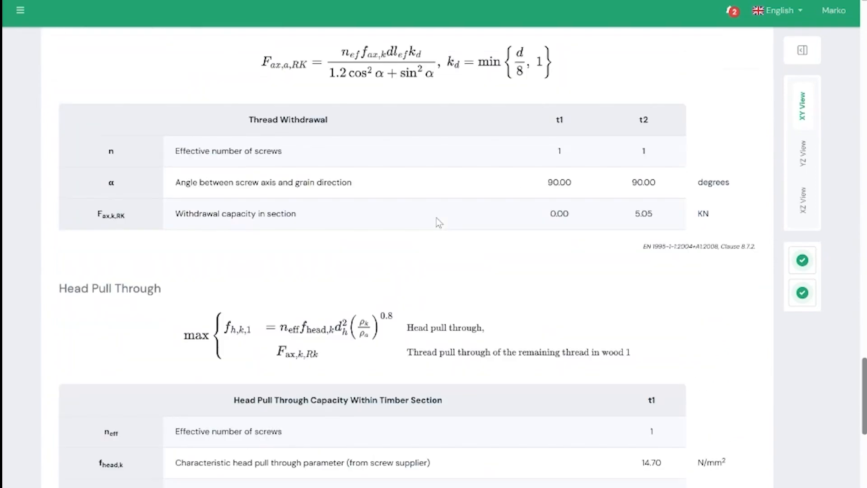
{"action": "scroll", "coordinate": [436, 218], "scroll_direction": "down", "scroll_amount": 14}
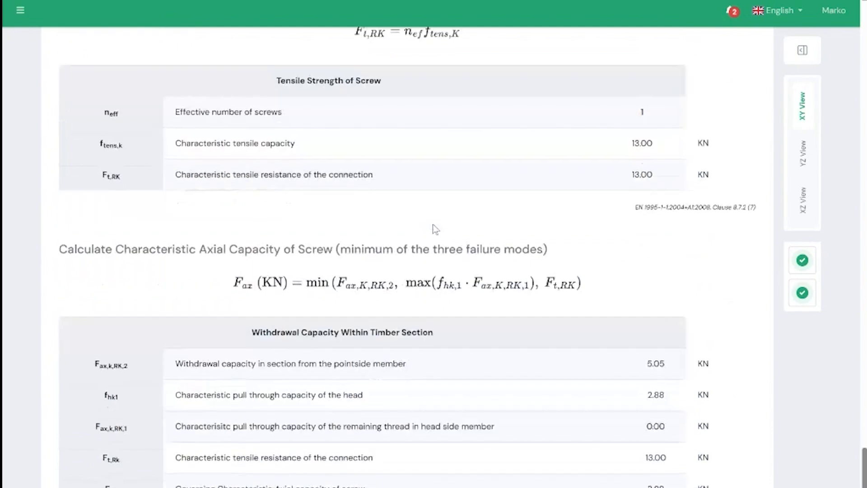
{"action": "scroll", "coordinate": [524, 230], "scroll_direction": "up", "scroll_amount": 13}
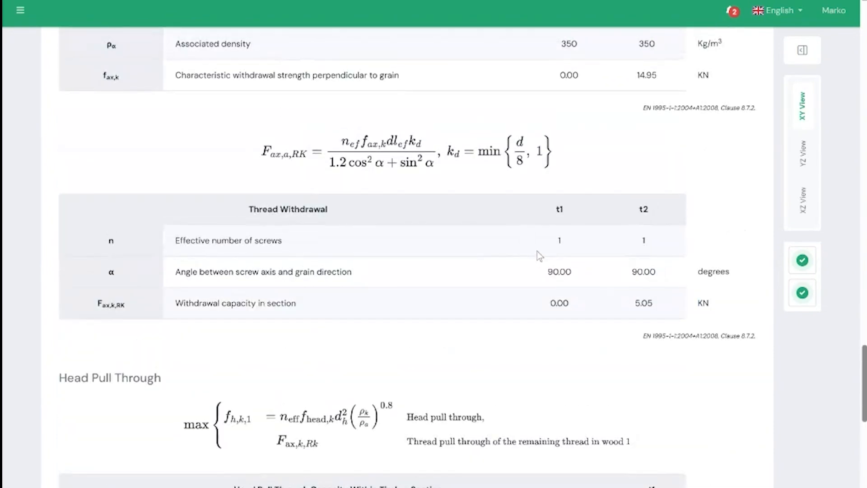
{"action": "scroll", "coordinate": [536, 252], "scroll_direction": "up", "scroll_amount": 8}
{"action": "scroll", "coordinate": [536, 252], "scroll_direction": "down", "scroll_amount": 5}
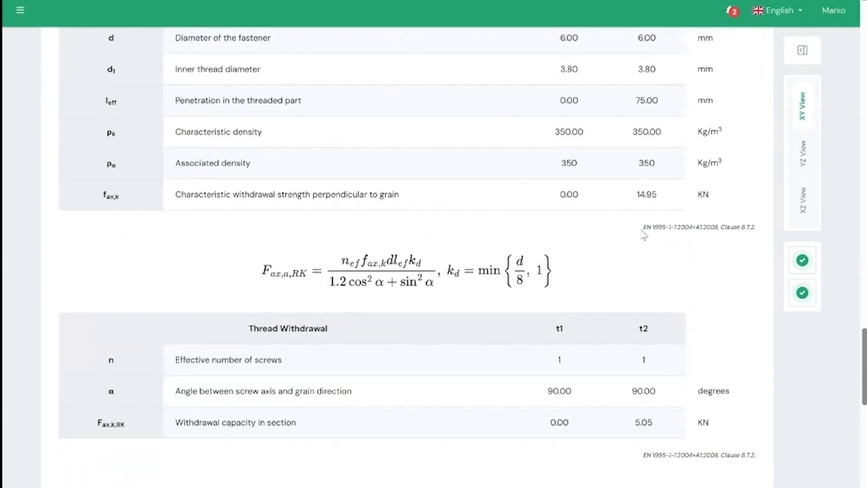
{"action": "left_click_drag", "start_coordinate": [644, 234], "coordinate": [721, 230]}
{"action": "left_click", "coordinate": [568, 269]}
{"action": "scroll", "coordinate": [568, 271], "scroll_direction": "up", "scroll_amount": 4}
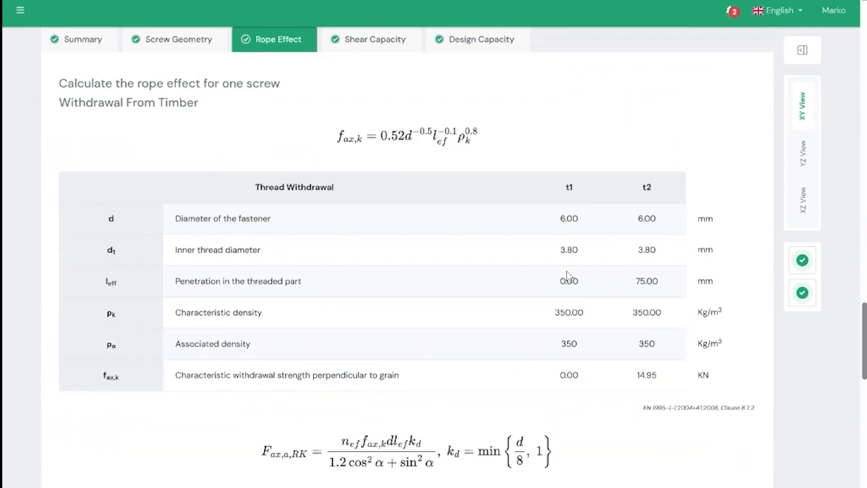
{"action": "scroll", "coordinate": [568, 276], "scroll_direction": "up", "scroll_amount": 3}
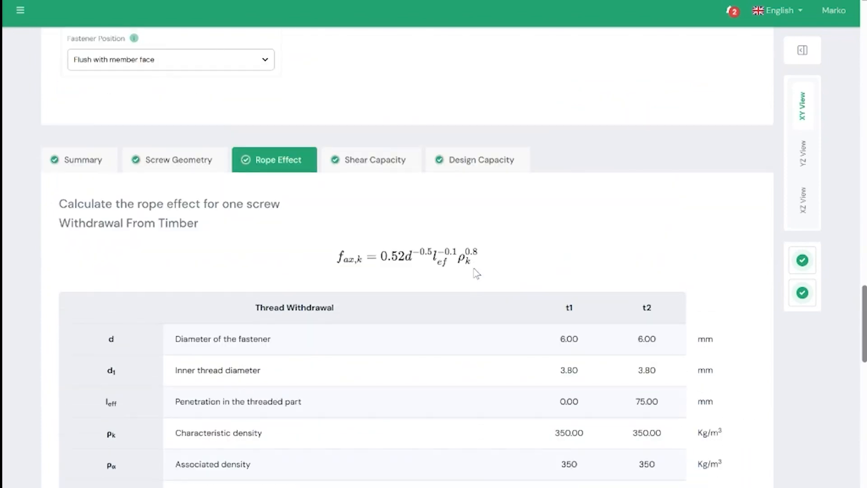
- Review the Shear Capacity results for the timber-to-timber failure mechanisms, including embedment and plastic failure of the fastener
{"action": "left_click", "coordinate": [367, 168]}
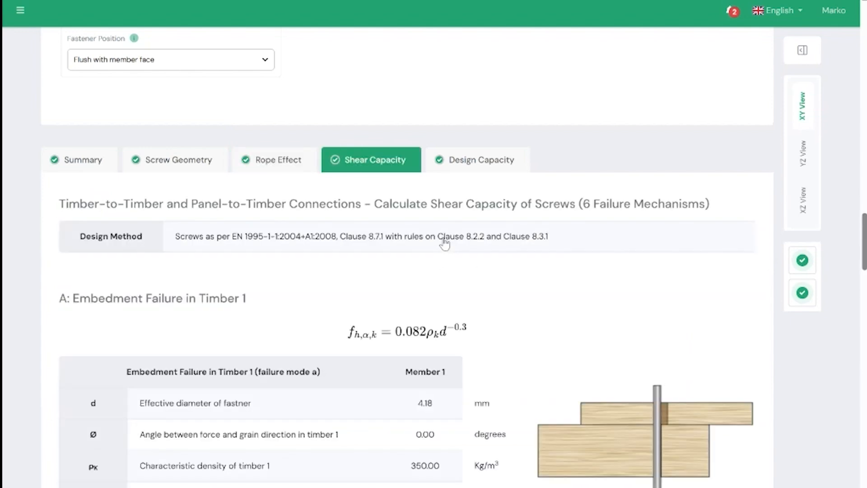
{"action": "scroll", "coordinate": [468, 263], "scroll_direction": "down", "scroll_amount": 15}
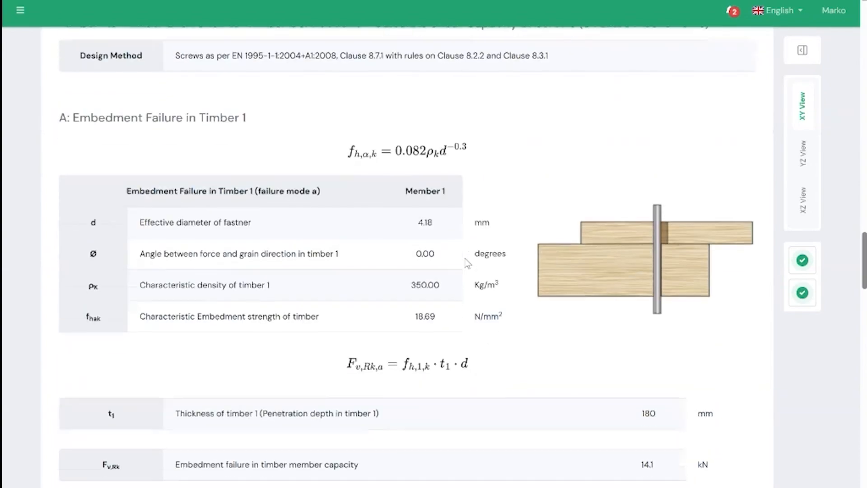
{"action": "scroll", "coordinate": [465, 266], "scroll_direction": "down", "scroll_amount": 15}
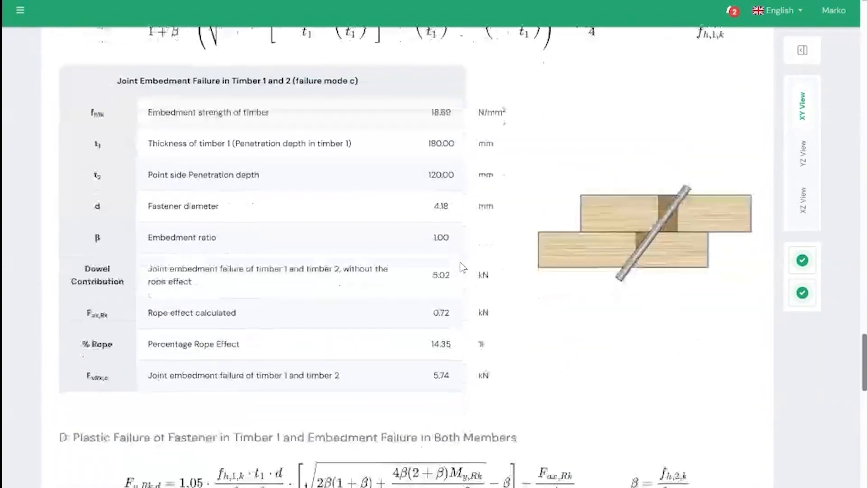
{"action": "scroll", "coordinate": [605, 302], "scroll_direction": "down", "scroll_amount": 10}
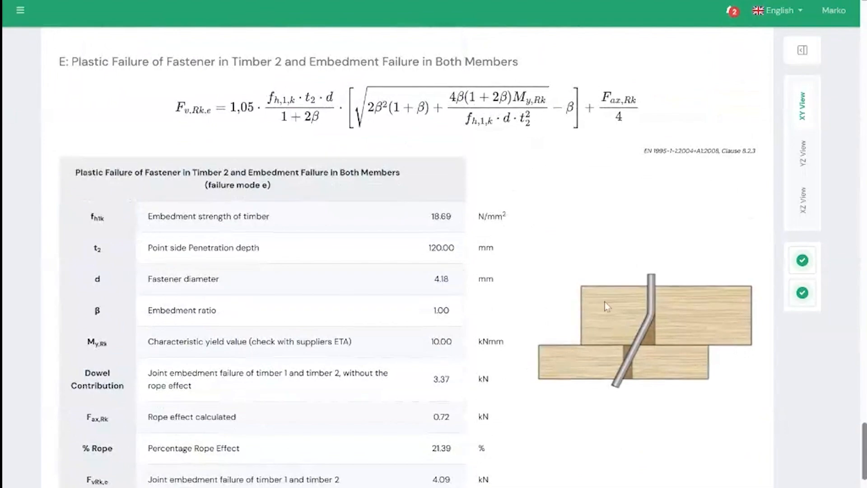
{"action": "scroll", "coordinate": [518, 316], "scroll_direction": "up", "scroll_amount": 20}
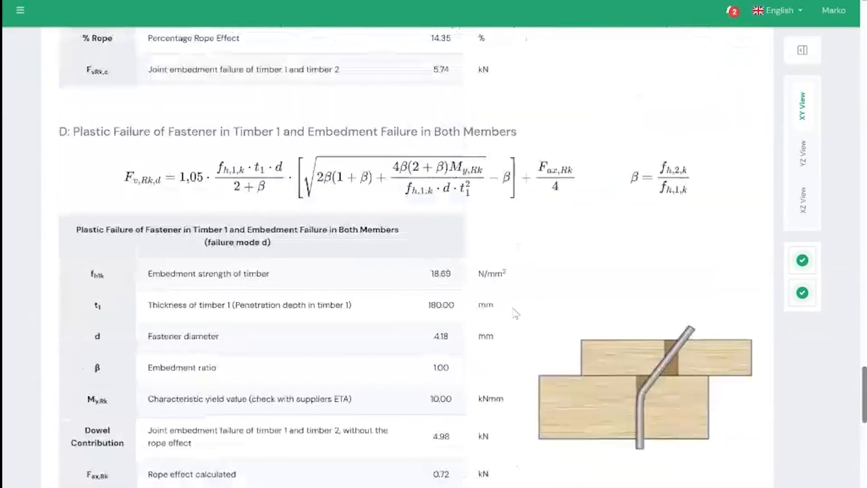
{"action": "scroll", "coordinate": [505, 312], "scroll_direction": "up", "scroll_amount": 5}
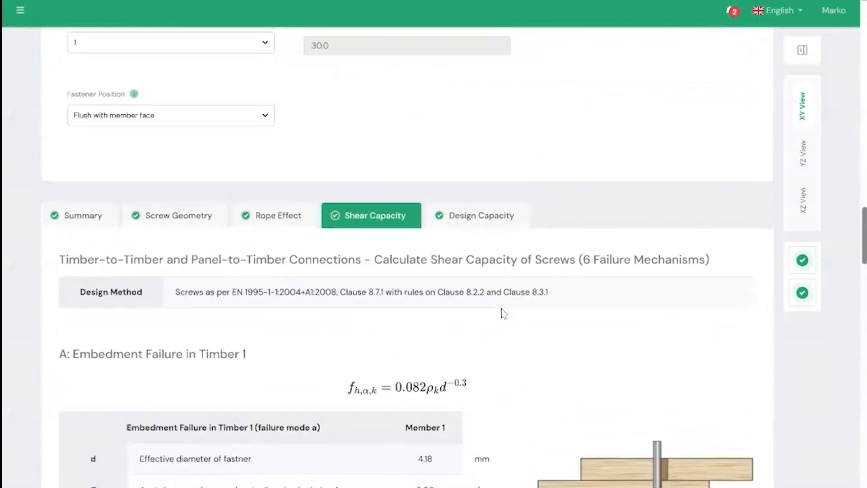
- Review the Design Capacity results, including the failure mode comparison, effective number of fasteners and shear capacity along and across the grain
{"action": "left_click", "coordinate": [472, 220]}
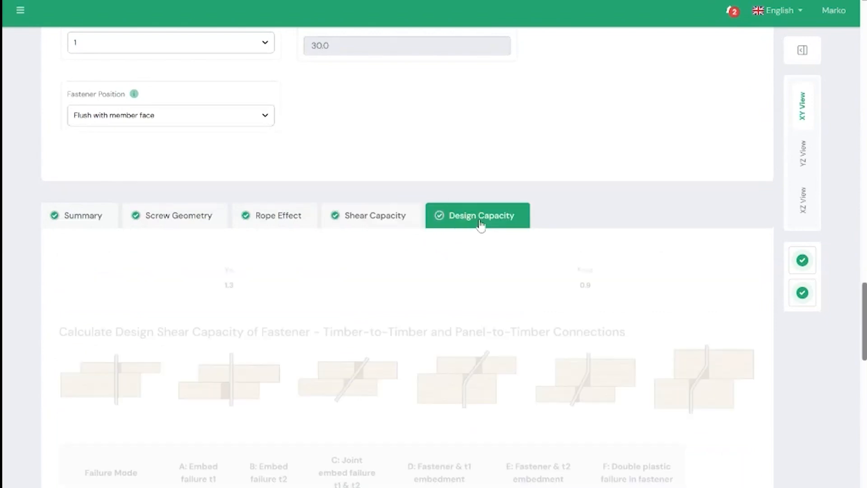
{"action": "scroll", "coordinate": [470, 243], "scroll_direction": "down", "scroll_amount": 1}
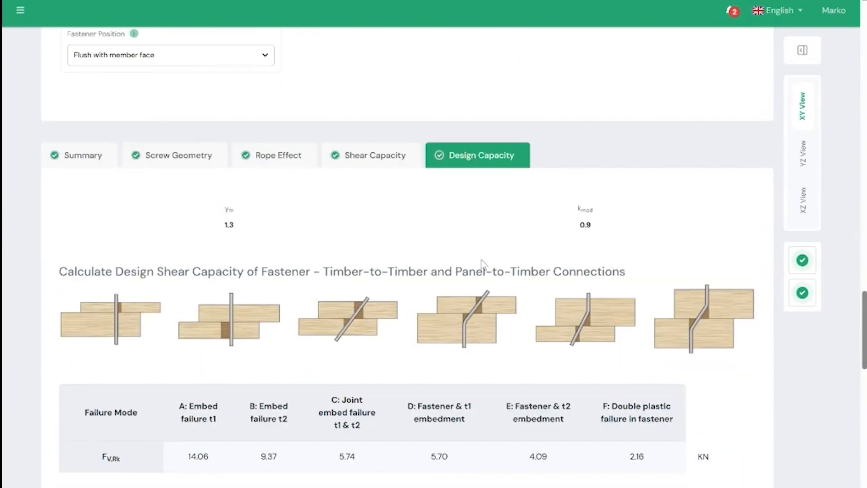
{"action": "scroll", "coordinate": [479, 259], "scroll_direction": "down", "scroll_amount": 4}
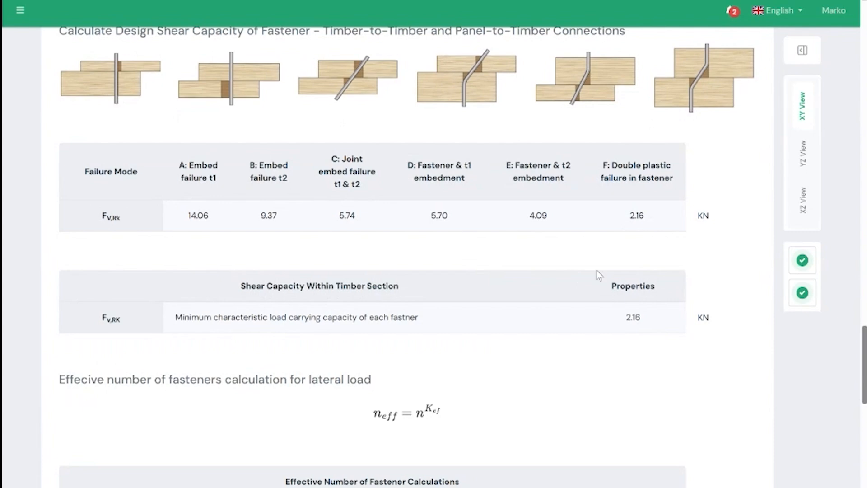
{"action": "scroll", "coordinate": [582, 271], "scroll_direction": "down", "scroll_amount": 6}
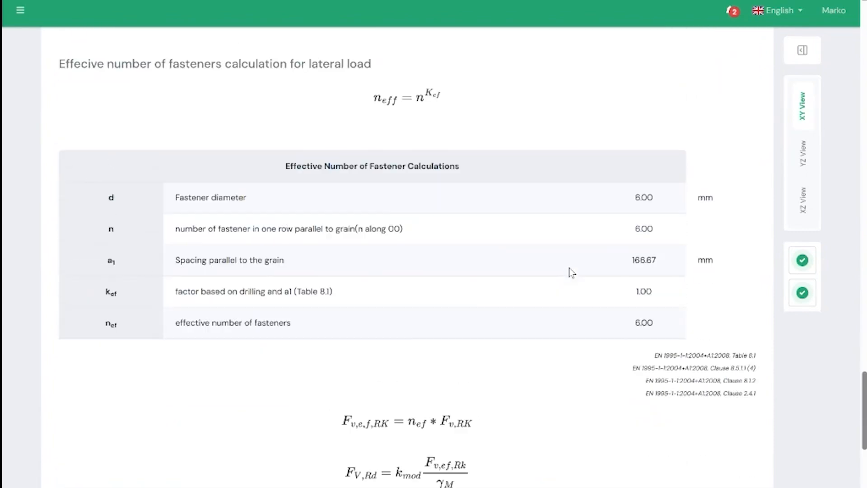
{"action": "scroll", "coordinate": [568, 276], "scroll_direction": "down", "scroll_amount": 8}
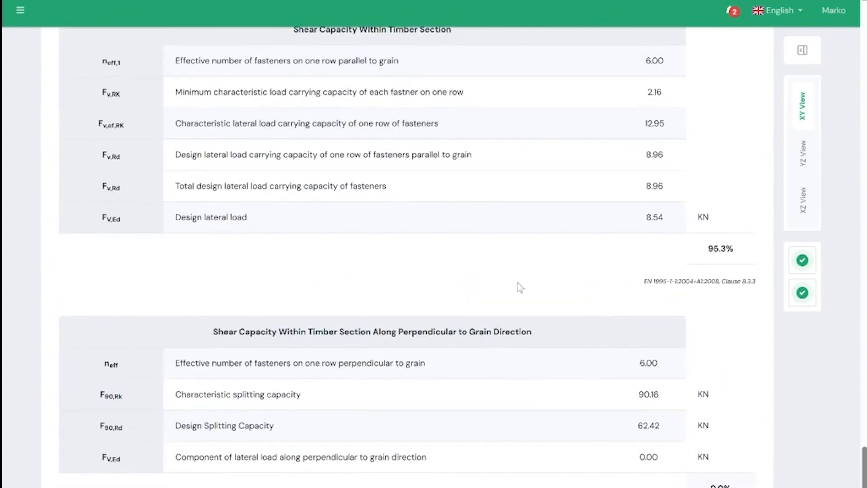
{"action": "scroll", "coordinate": [518, 283], "scroll_direction": "up", "scroll_amount": 20}
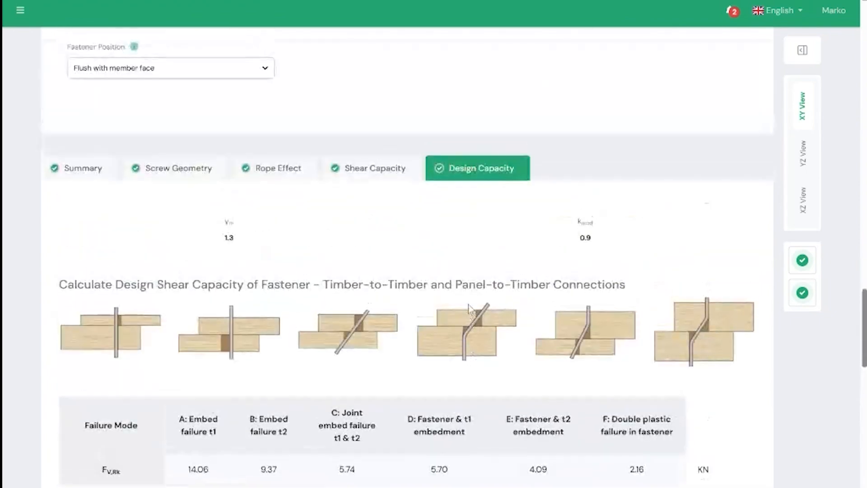
{"action": "scroll", "coordinate": [271, 325], "scroll_direction": "up", "scroll_amount": 3}
- Return to the output Summary and look back over the member, design and loading inputs up to the connection drawing
{"action": "left_click", "coordinate": [111, 350]}
{"action": "scroll", "coordinate": [289, 316], "scroll_direction": "up", "scroll_amount": 5}
{"action": "scroll", "coordinate": [291, 316], "scroll_direction": "up", "scroll_amount": 7}
{"action": "scroll", "coordinate": [209, 314], "scroll_direction": "up", "scroll_amount": 5}
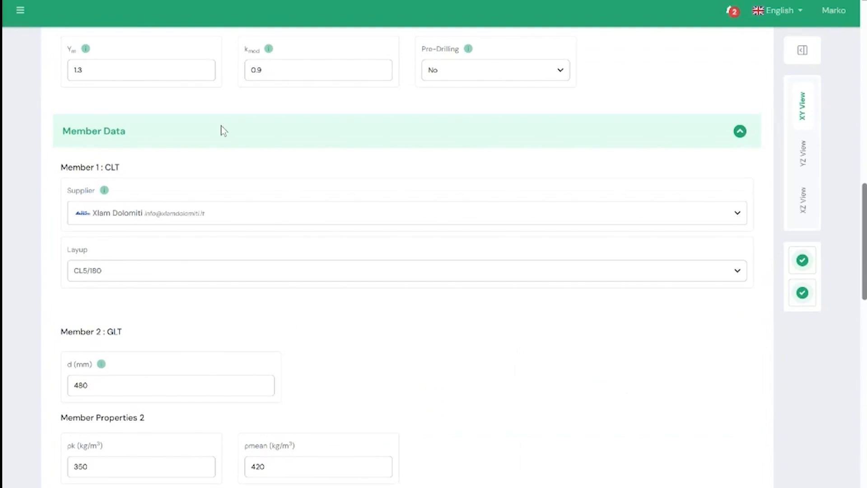
{"action": "scroll", "coordinate": [489, 257], "scroll_direction": "up", "scroll_amount": 12}
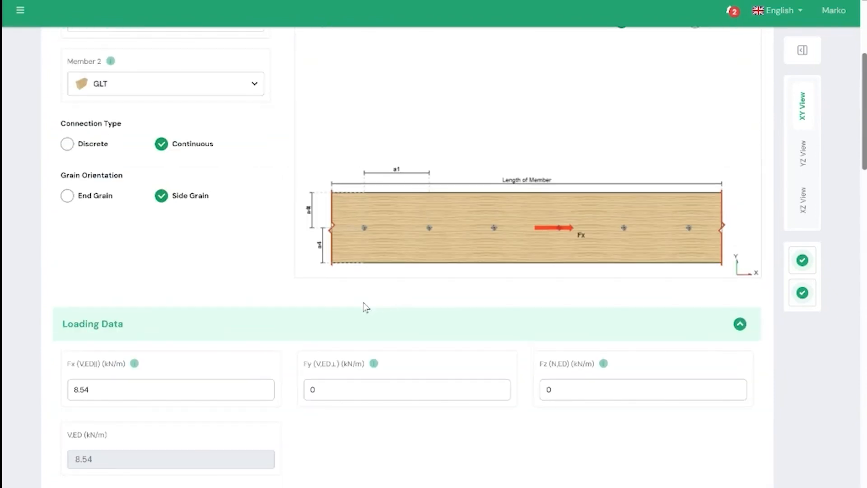
- Open the Screw Family information for WKCP, examine the Klimas table of thread types, head types, sizes and service classes, and close it
{"action": "scroll", "coordinate": [365, 305], "scroll_direction": "down", "scroll_amount": 15}
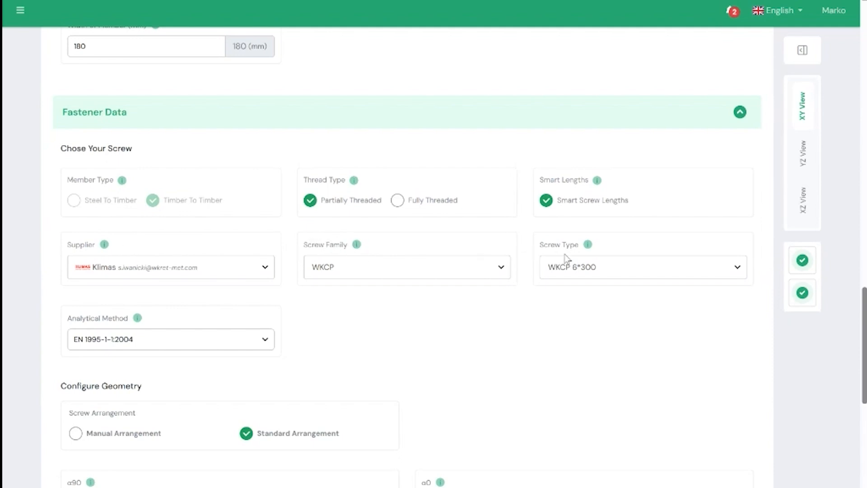
{"action": "left_click", "coordinate": [361, 249]}
{"action": "scroll", "coordinate": [351, 258], "scroll_direction": "down", "scroll_amount": 1}
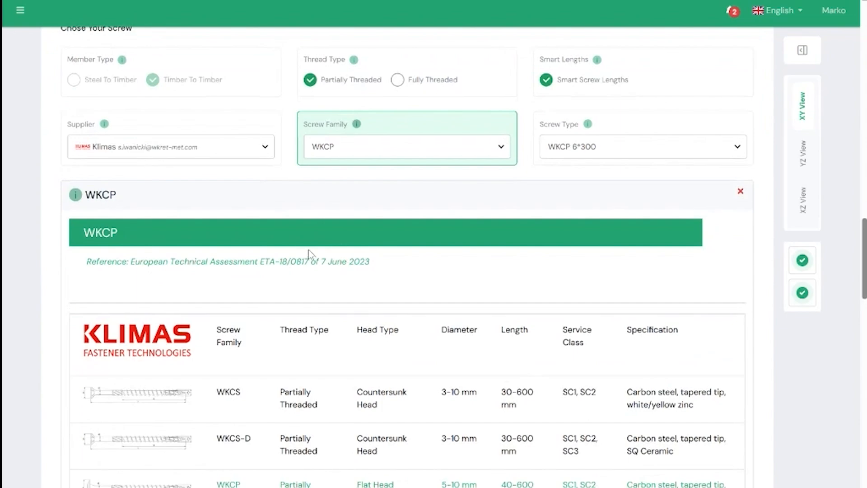
{"action": "scroll", "coordinate": [298, 239], "scroll_direction": "down", "scroll_amount": 10}
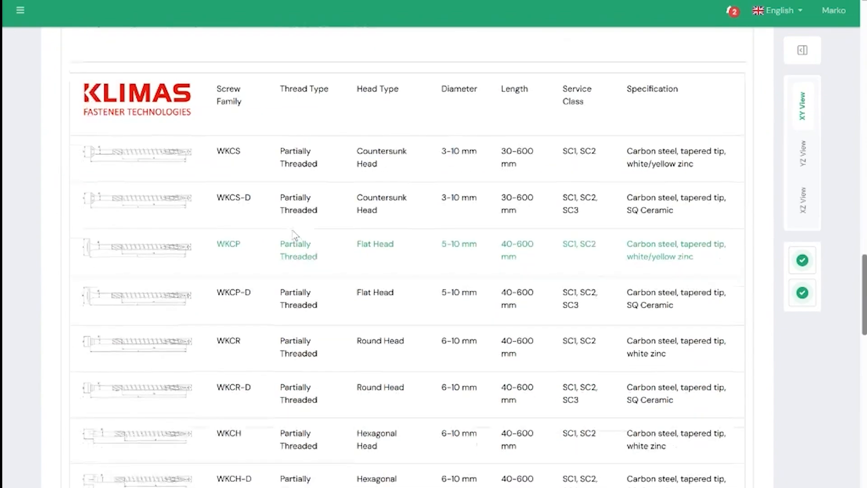
{"action": "scroll", "coordinate": [290, 238], "scroll_direction": "down", "scroll_amount": 1}
{"action": "scroll", "coordinate": [288, 243], "scroll_direction": "up", "scroll_amount": 11}
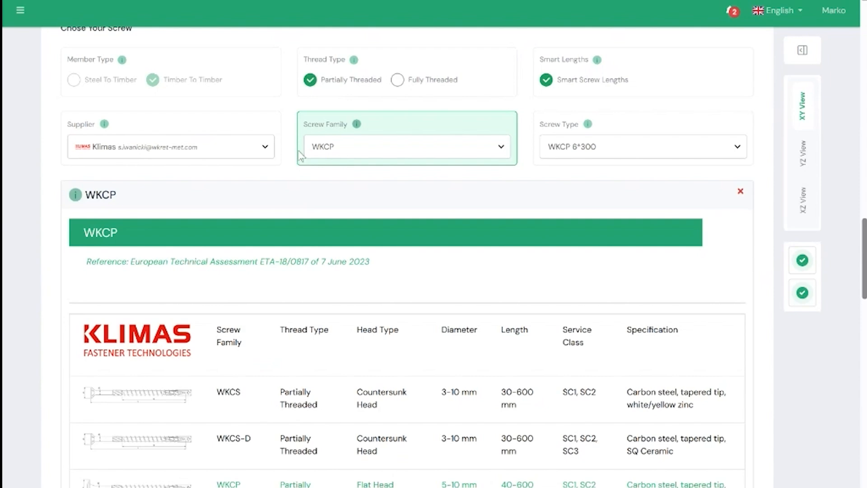
{"action": "scroll", "coordinate": [359, 178], "scroll_direction": "down", "scroll_amount": 3}
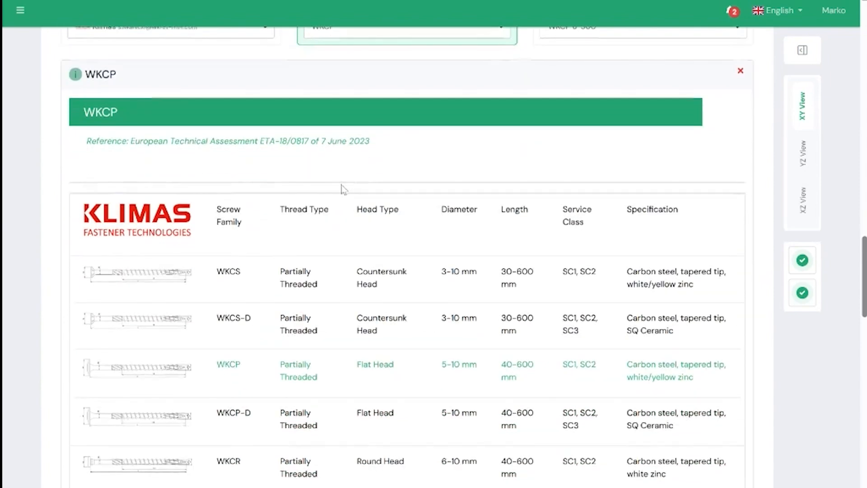
{"action": "scroll", "coordinate": [325, 290], "scroll_direction": "down", "scroll_amount": 3}
{"action": "scroll", "coordinate": [262, 267], "scroll_direction": "down", "scroll_amount": 1}
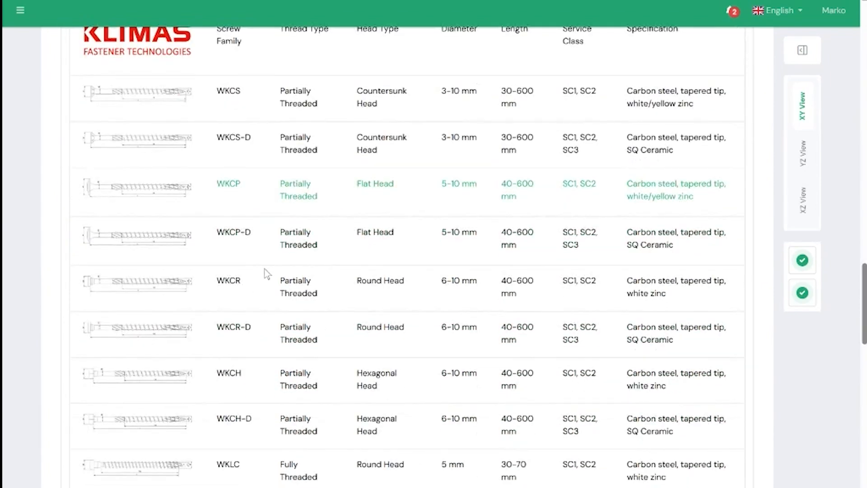
{"action": "scroll", "coordinate": [265, 269], "scroll_direction": "up", "scroll_amount": 2}
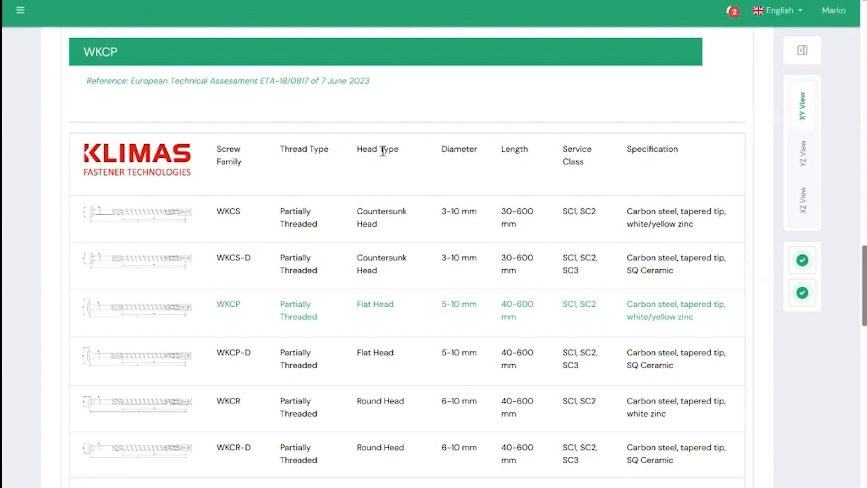
{"action": "scroll", "coordinate": [528, 163], "scroll_direction": "up", "scroll_amount": 5}
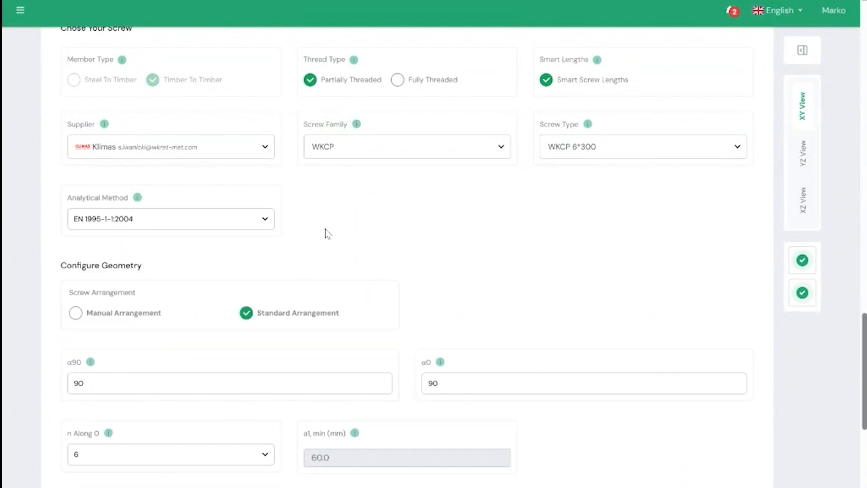
- Collapse the Member Data section and set the Design Code to prEN 1995:2023
{"action": "scroll", "coordinate": [280, 239], "scroll_direction": "up", "scroll_amount": 7}
{"action": "scroll", "coordinate": [244, 251], "scroll_direction": "up", "scroll_amount": 10}
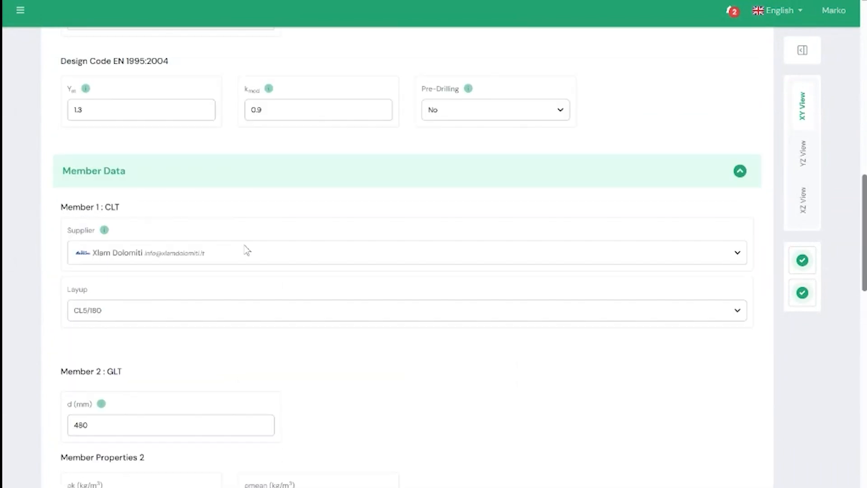
{"action": "left_click", "coordinate": [199, 321]}
{"action": "scroll", "coordinate": [166, 191], "scroll_direction": "up", "scroll_amount": 1}
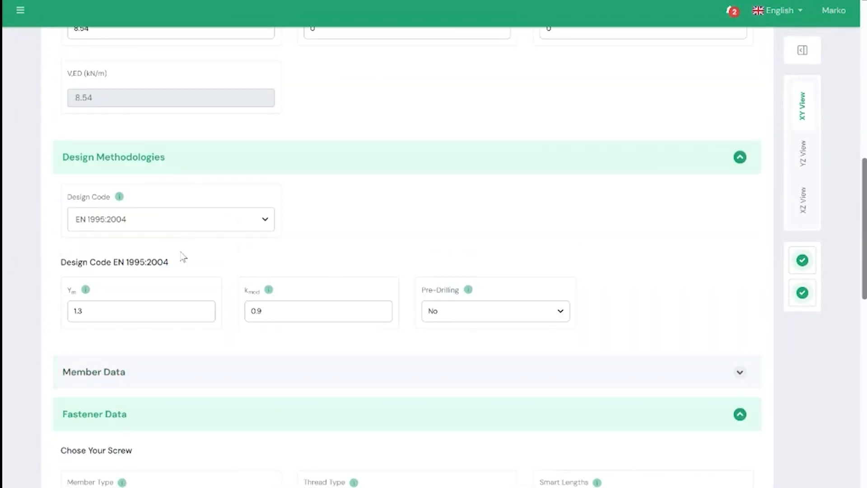
{"action": "left_click", "coordinate": [176, 224]}
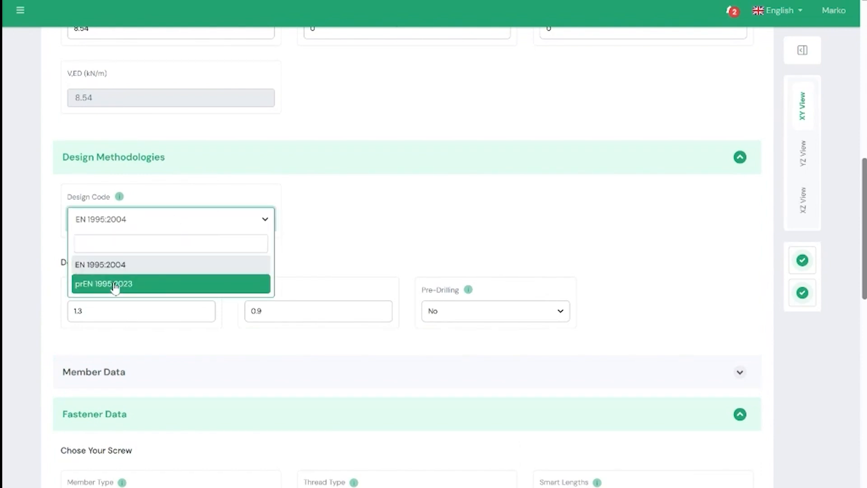
{"action": "left_click", "coordinate": [170, 283]}
- Check the screw selection, analytical method and geometry inputs under the new design code, and collapse the Fastener Data section
{"action": "scroll", "coordinate": [294, 213], "scroll_direction": "down", "scroll_amount": 6}
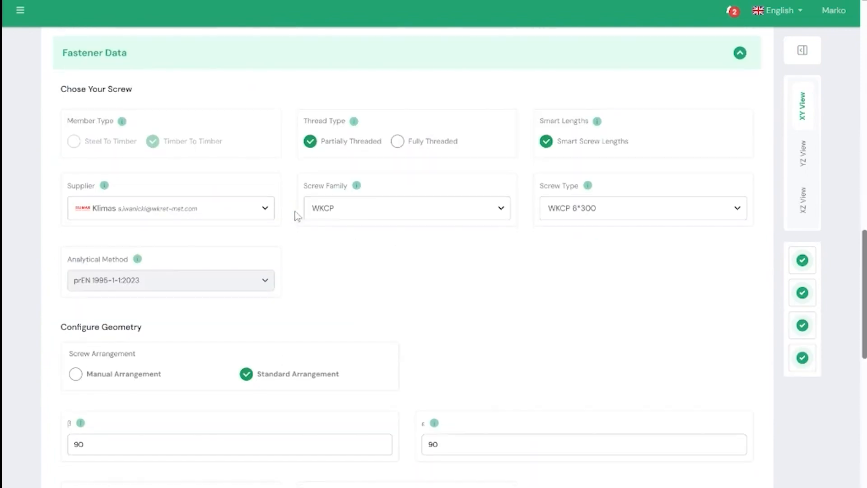
{"action": "scroll", "coordinate": [293, 215], "scroll_direction": "up", "scroll_amount": 5}
{"action": "left_click", "coordinate": [203, 351]}
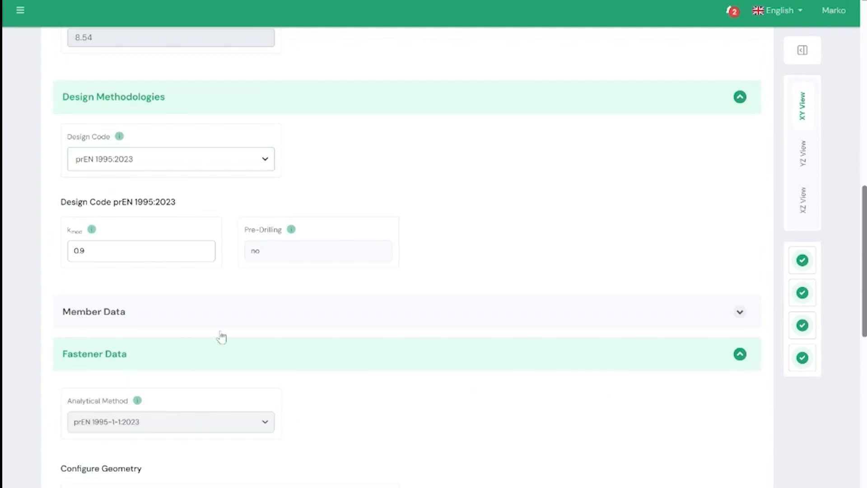
- Review the Output Summary checks for row shear, net tensile resistance, geometry and shear capacity under prEN 1995:2023
{"action": "scroll", "coordinate": [223, 318], "scroll_direction": "down", "scroll_amount": 5}
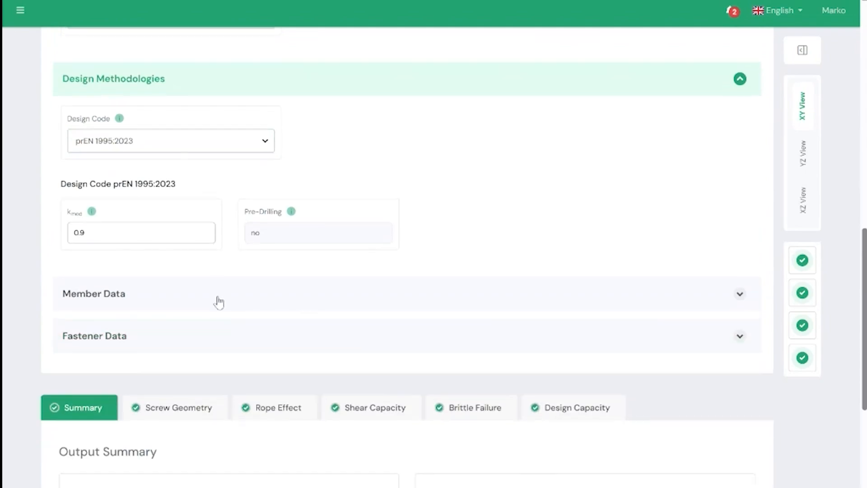
{"action": "scroll", "coordinate": [219, 291], "scroll_direction": "down", "scroll_amount": 2}
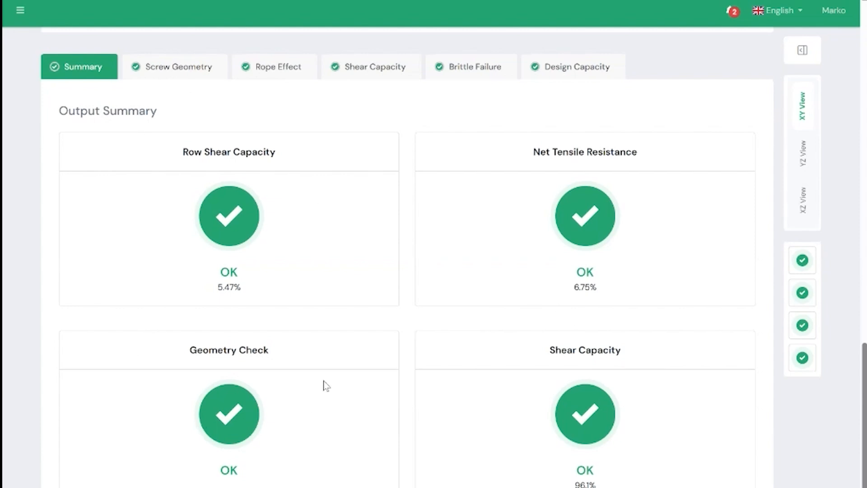
{"action": "scroll", "coordinate": [326, 382], "scroll_direction": "up", "scroll_amount": 1}
{"action": "scroll", "coordinate": [328, 381], "scroll_direction": "up", "scroll_amount": 2}
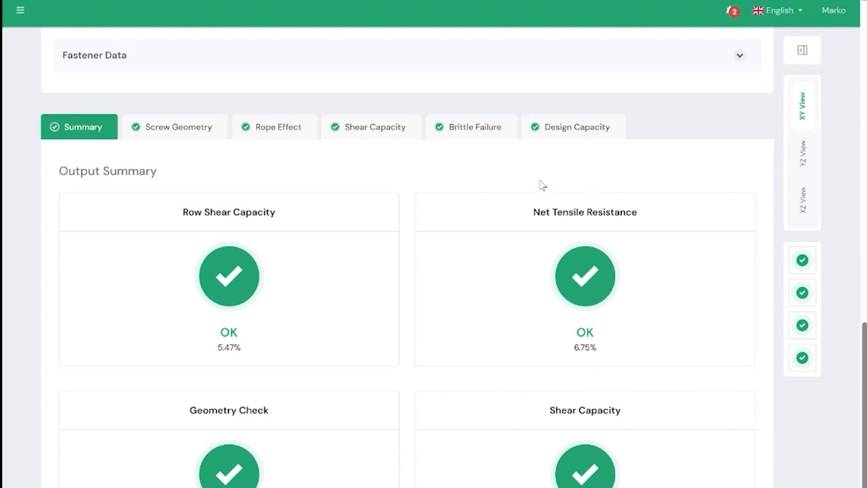
- Open the Brittle Failure results and examine the Row Shear Capacity and Net Tensile Resistance equations, diagrams and tables
{"action": "left_click", "coordinate": [480, 137]}
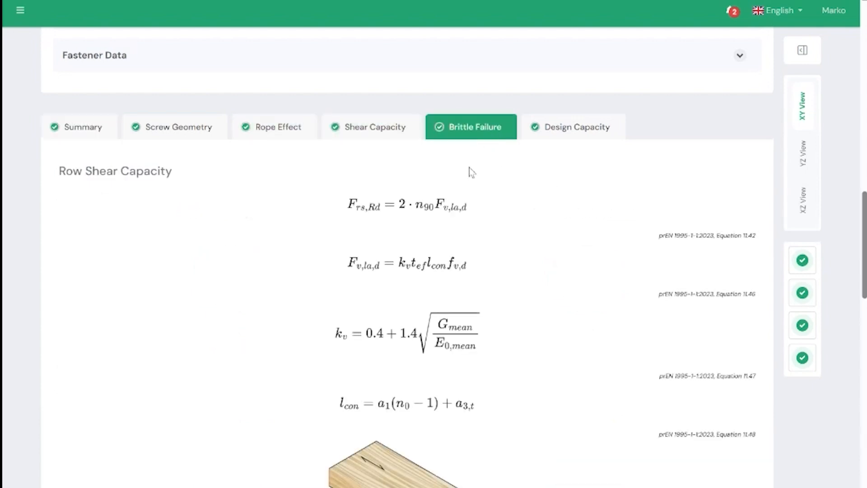
{"action": "scroll", "coordinate": [467, 185], "scroll_direction": "down", "scroll_amount": 15}
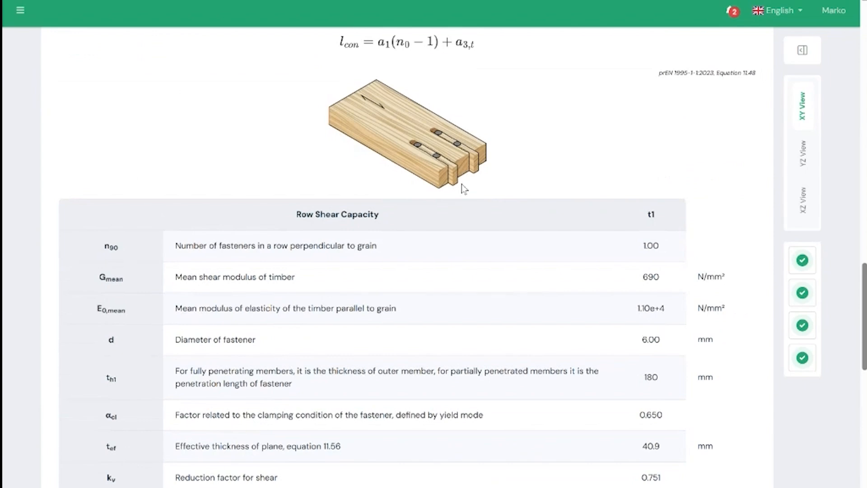
{"action": "scroll", "coordinate": [461, 190], "scroll_direction": "down", "scroll_amount": 5}
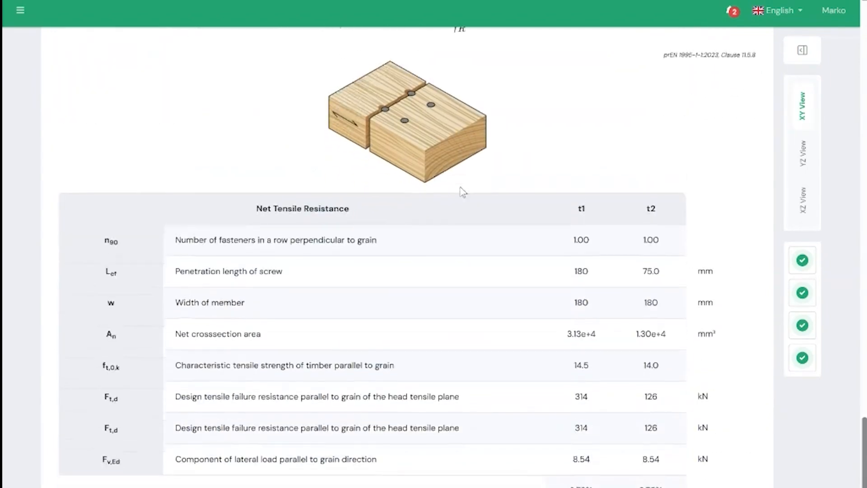
{"action": "scroll", "coordinate": [435, 312], "scroll_direction": "up", "scroll_amount": 7}
{"action": "scroll", "coordinate": [437, 320], "scroll_direction": "up", "scroll_amount": 12}
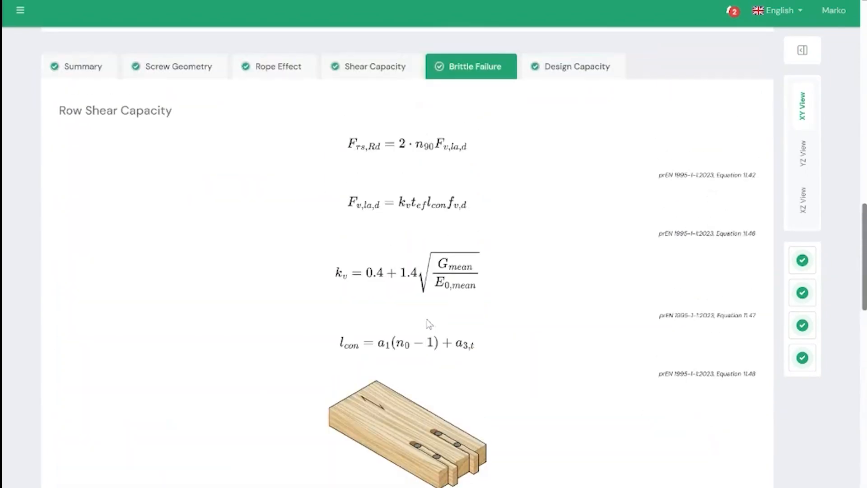